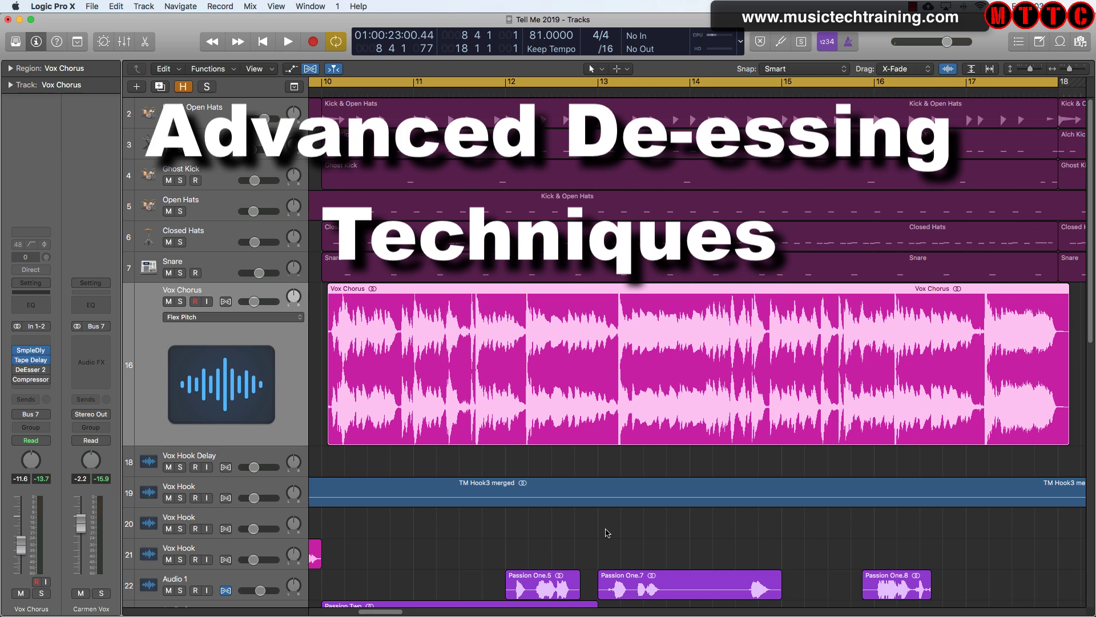
# - Deselect the Vox Chorus region, play the song through once, then solo the Vox Chorus track
pyautogui.click(633, 528)
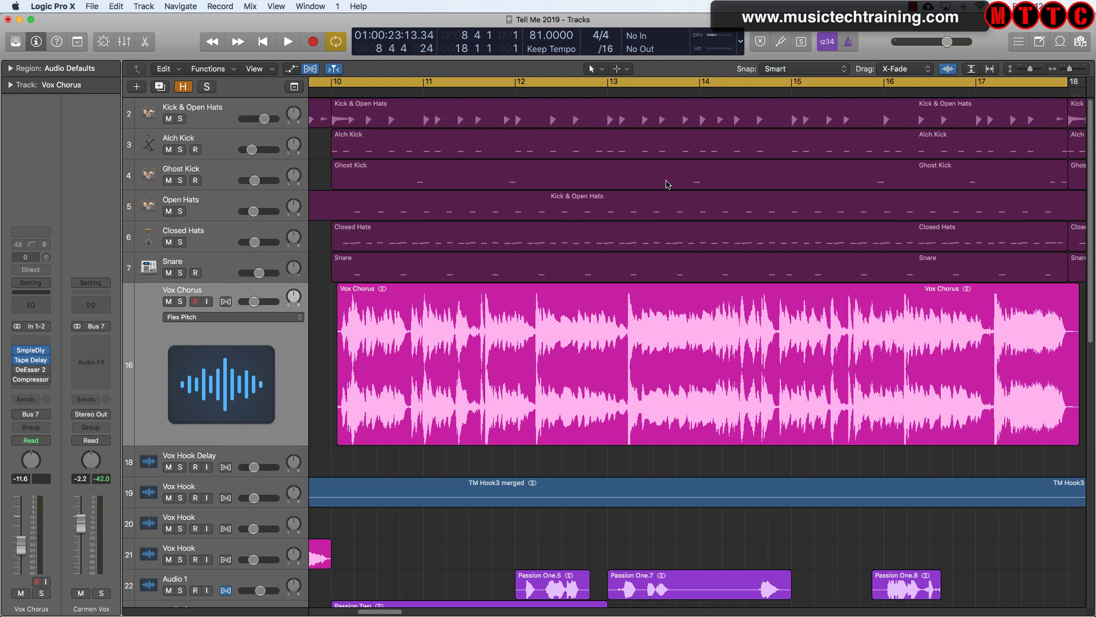
pyautogui.press('space')
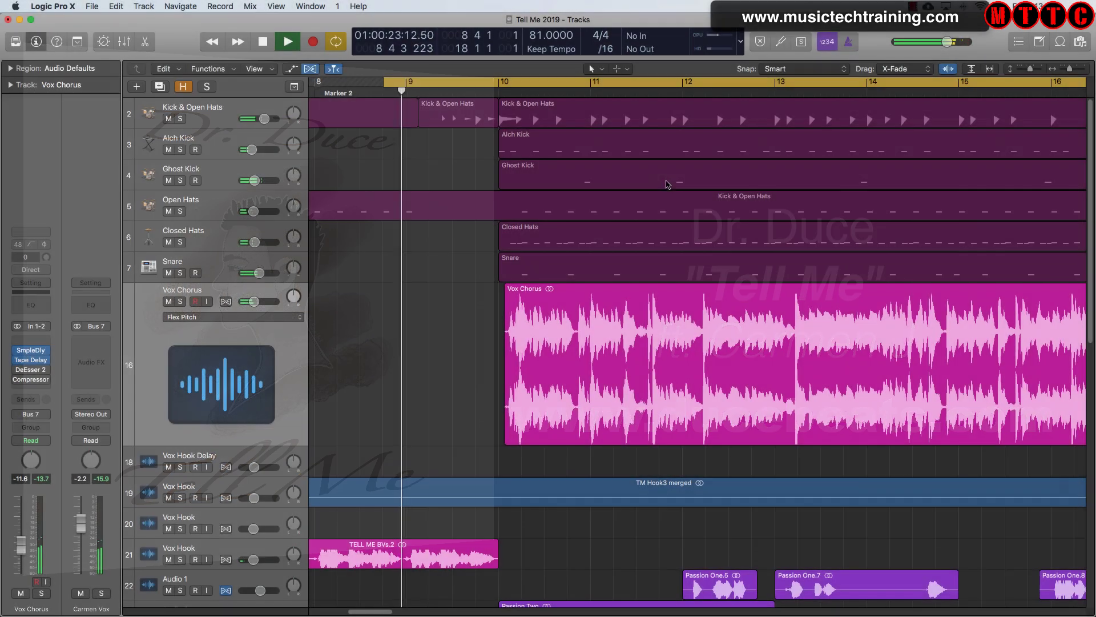
pyautogui.press('space')
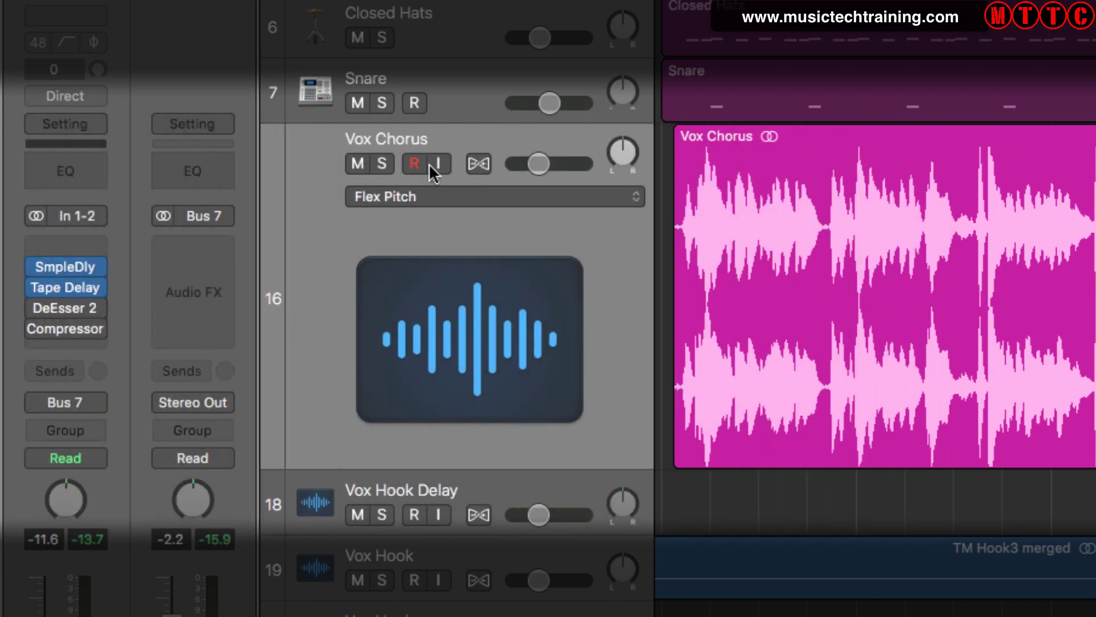
pyautogui.click(382, 164)
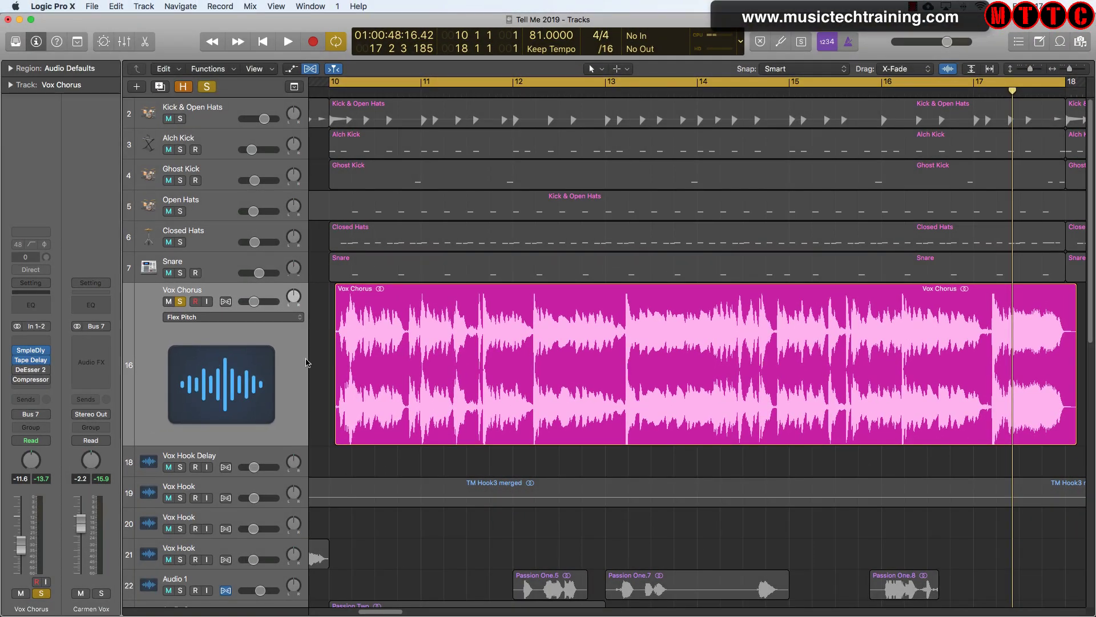
pyautogui.click(255, 368)
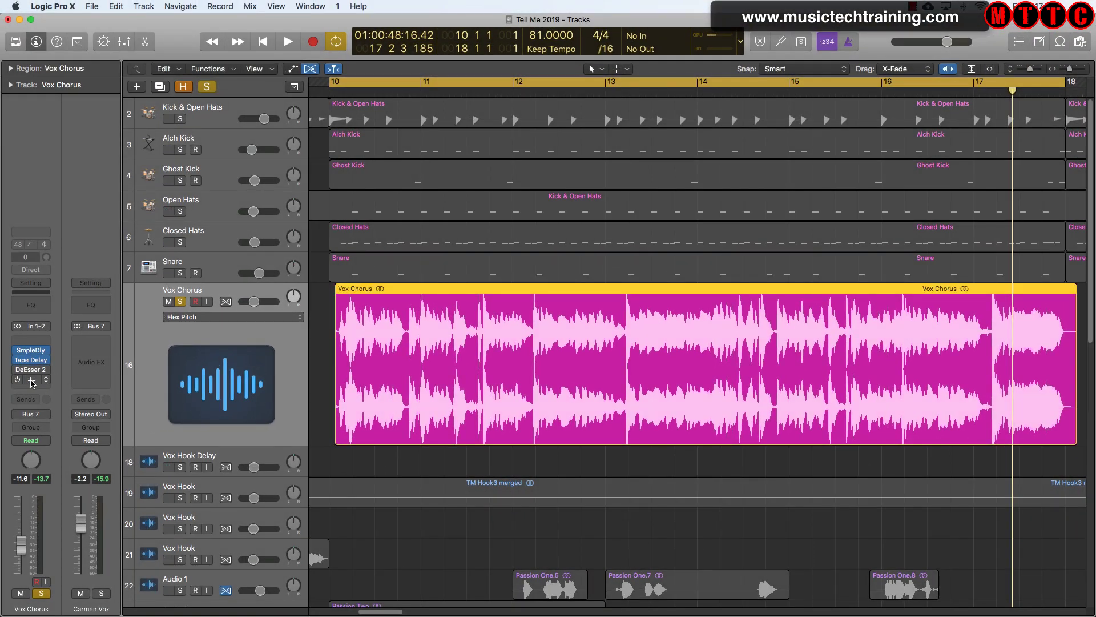
pyautogui.moveTo(32, 371)
pyautogui.click(32, 371)
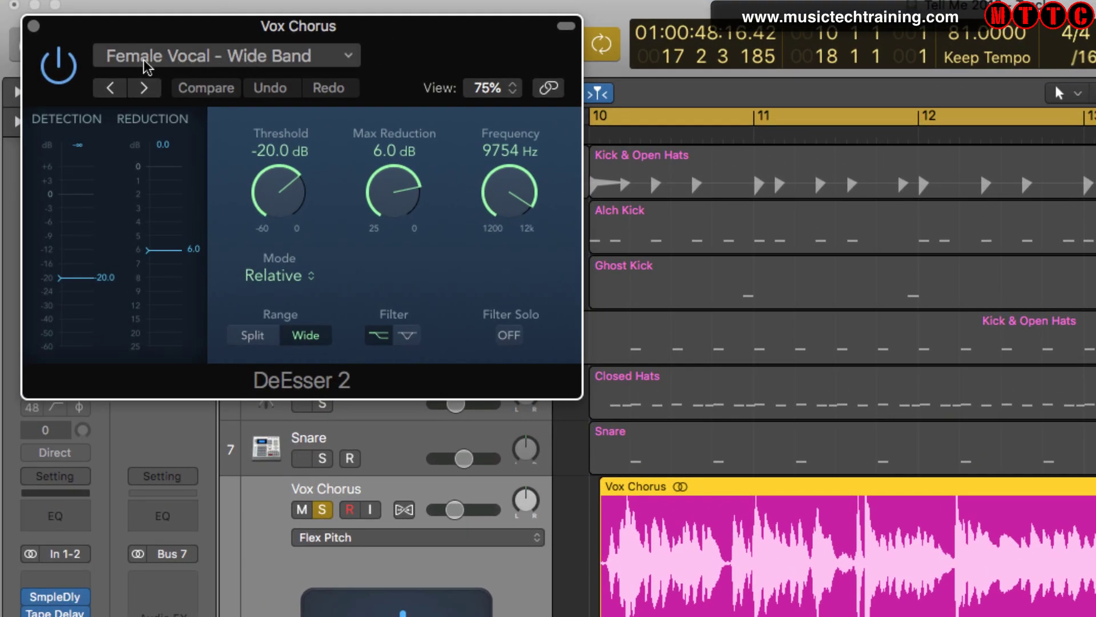
pyautogui.click(273, 62)
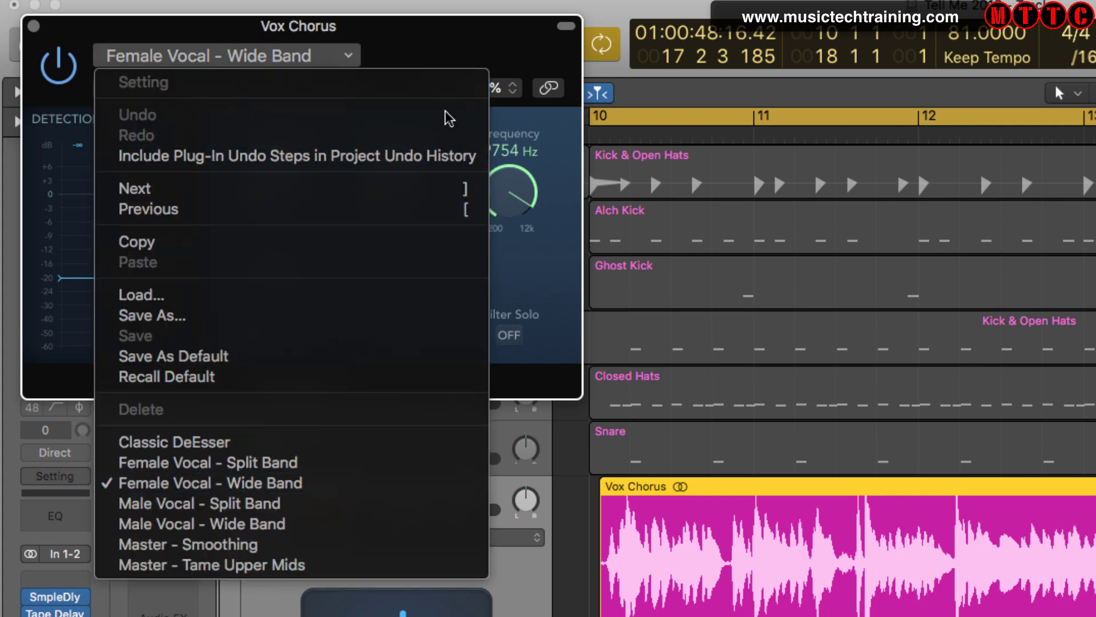
pyautogui.press('Escape')
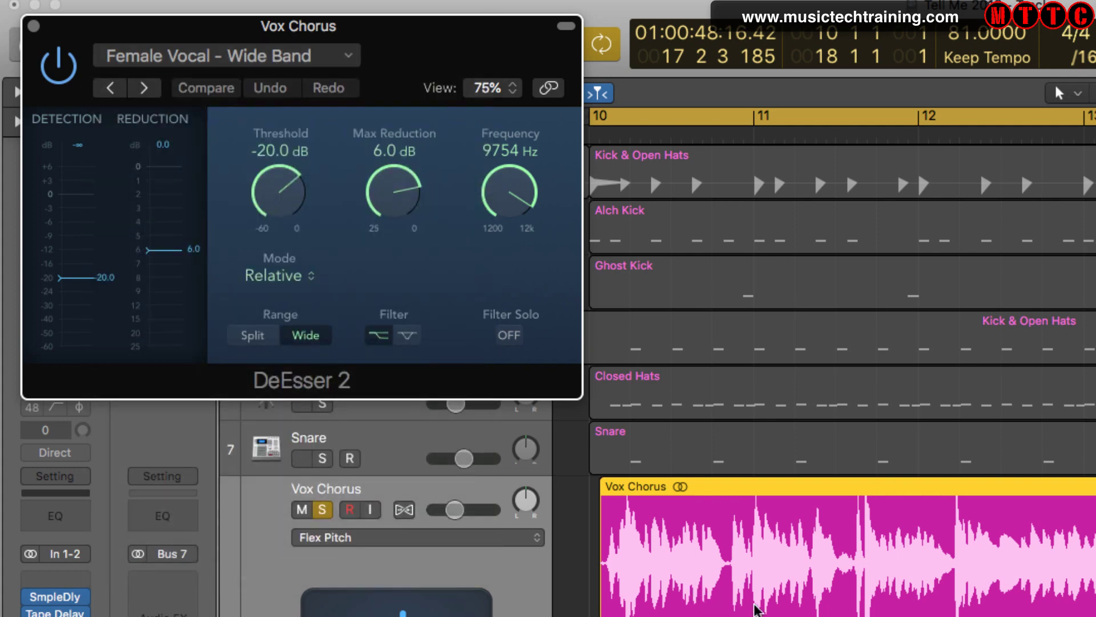
pyautogui.press('space')
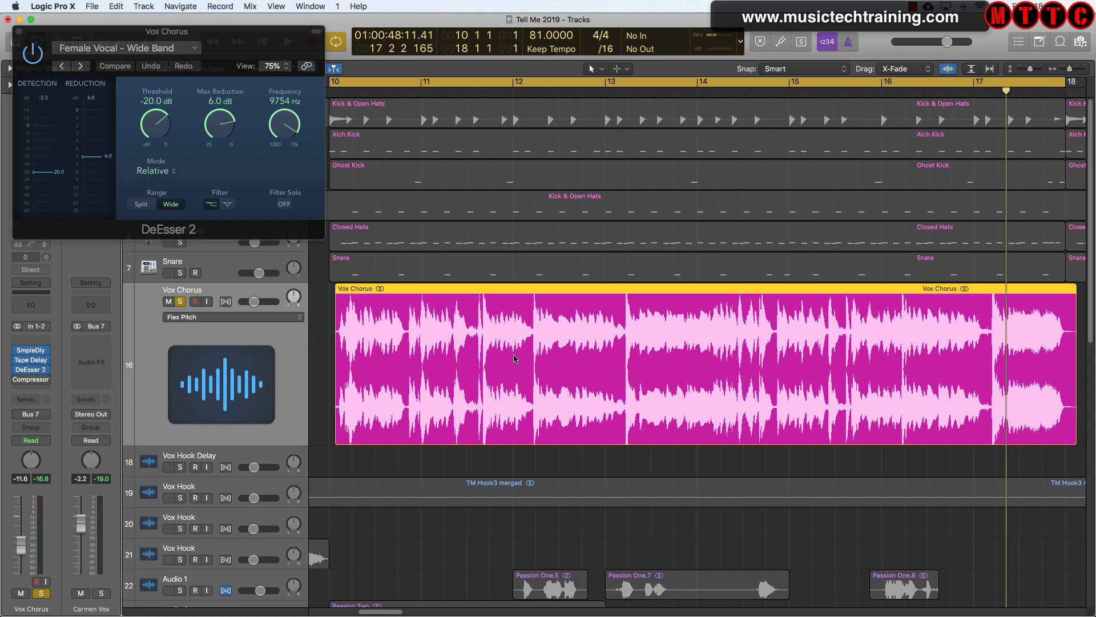
pyautogui.press('v')
pyautogui.press('space')
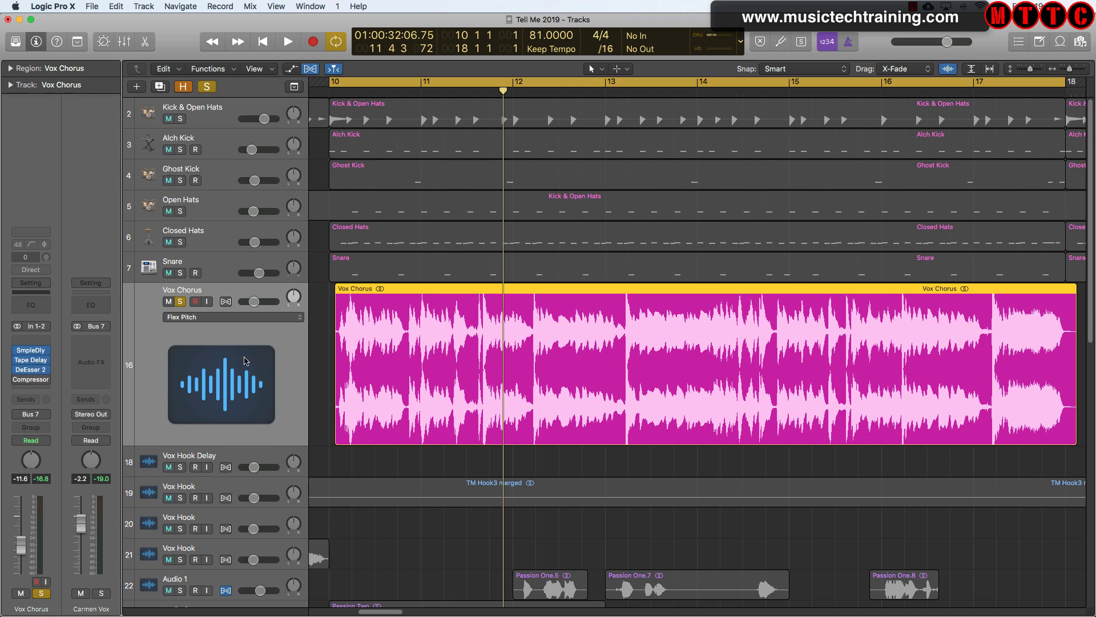
# - Duplicate the Vox Chorus track and place an aligned region copy on track 17 at 10 1 2 1
pyautogui.press('super+d')
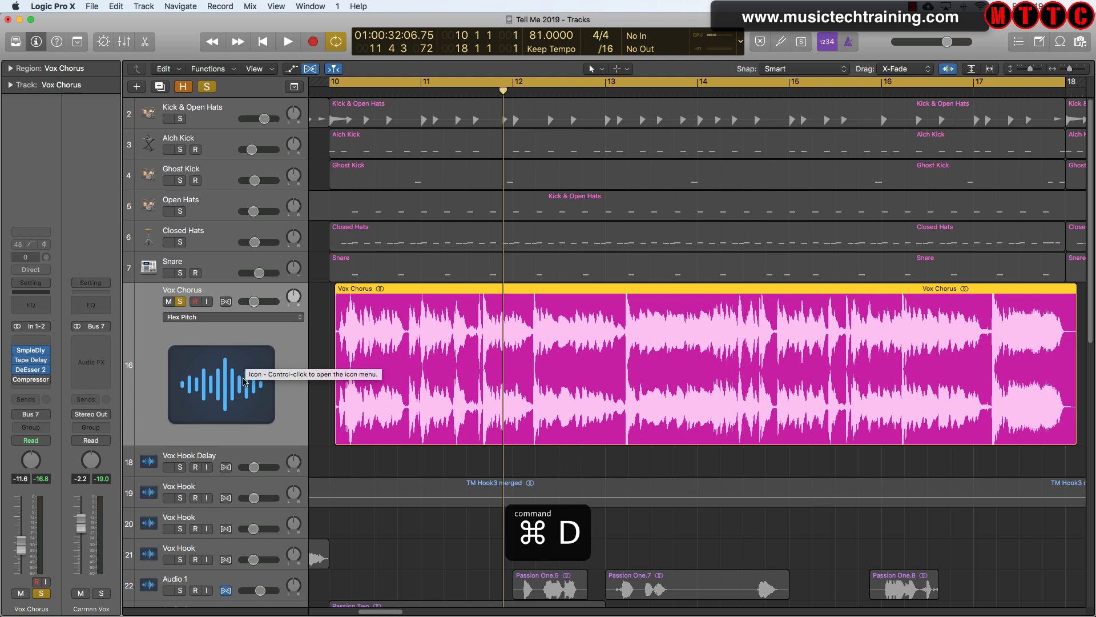
pyautogui.press('super+d')
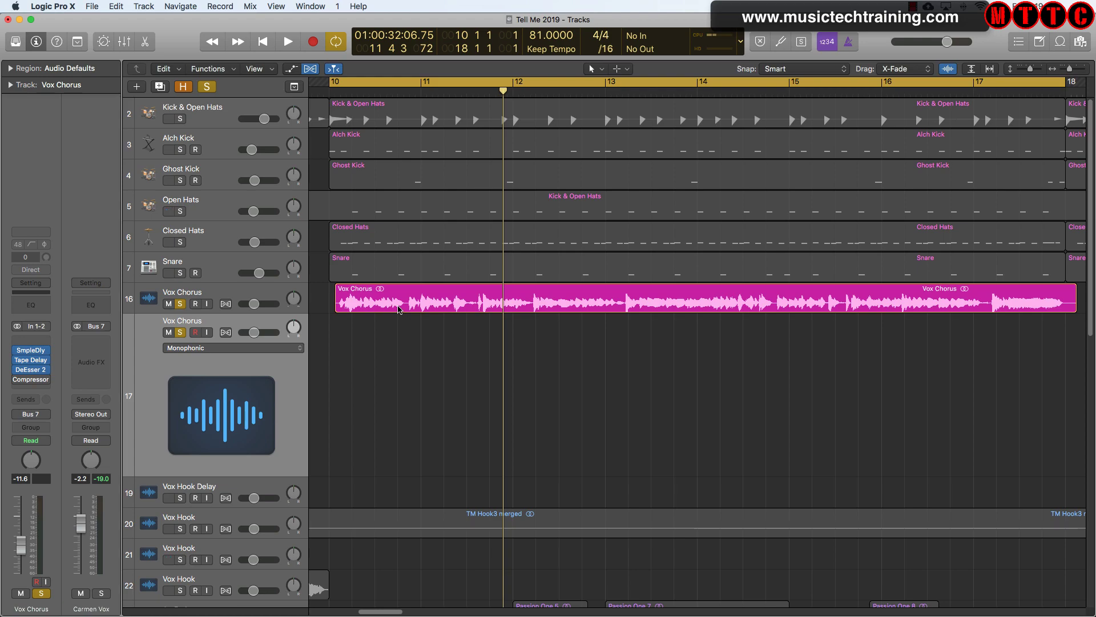
pyautogui.click(398, 309)
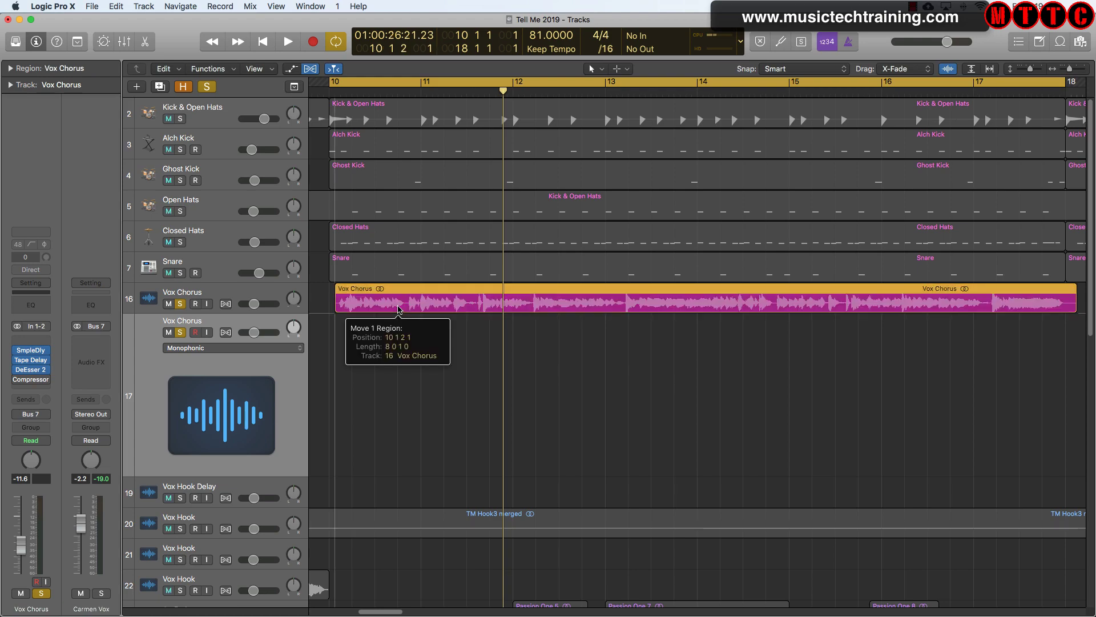
pyautogui.moveTo(398, 309); pyautogui.dragTo(405, 349)
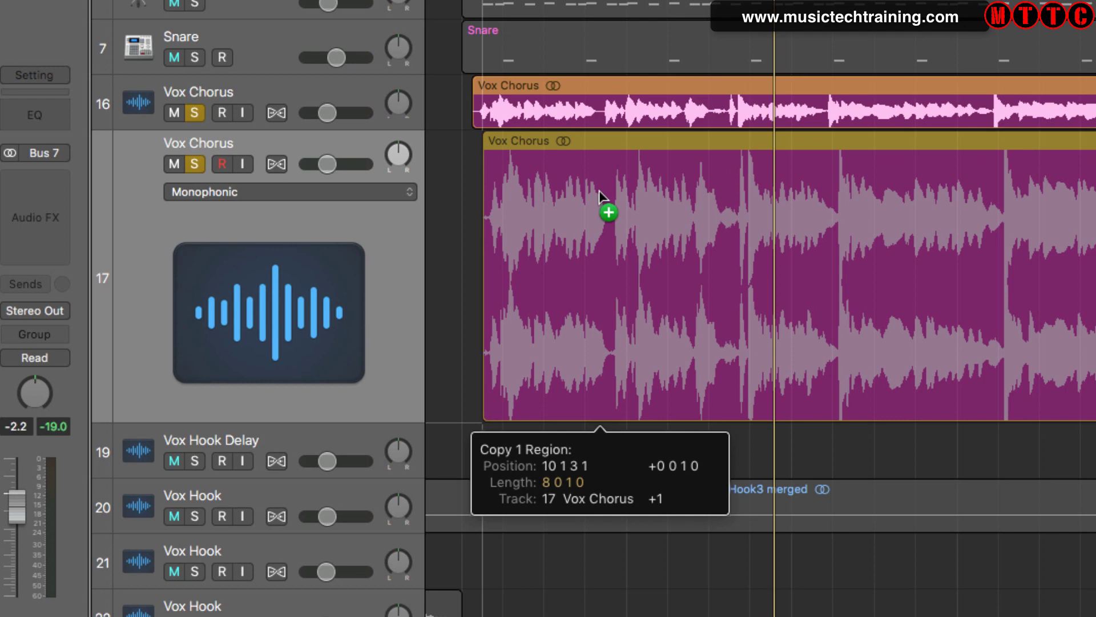
pyautogui.moveTo(600, 192); pyautogui.dragTo(600, 193)
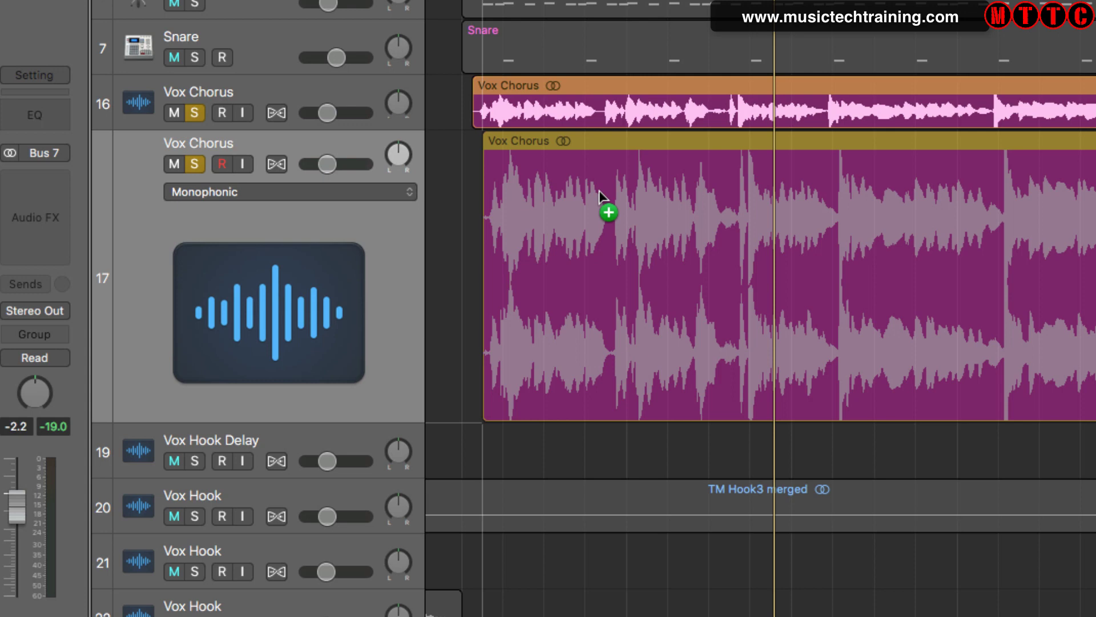
pyautogui.moveTo(600, 194); pyautogui.dragTo(599, 194)
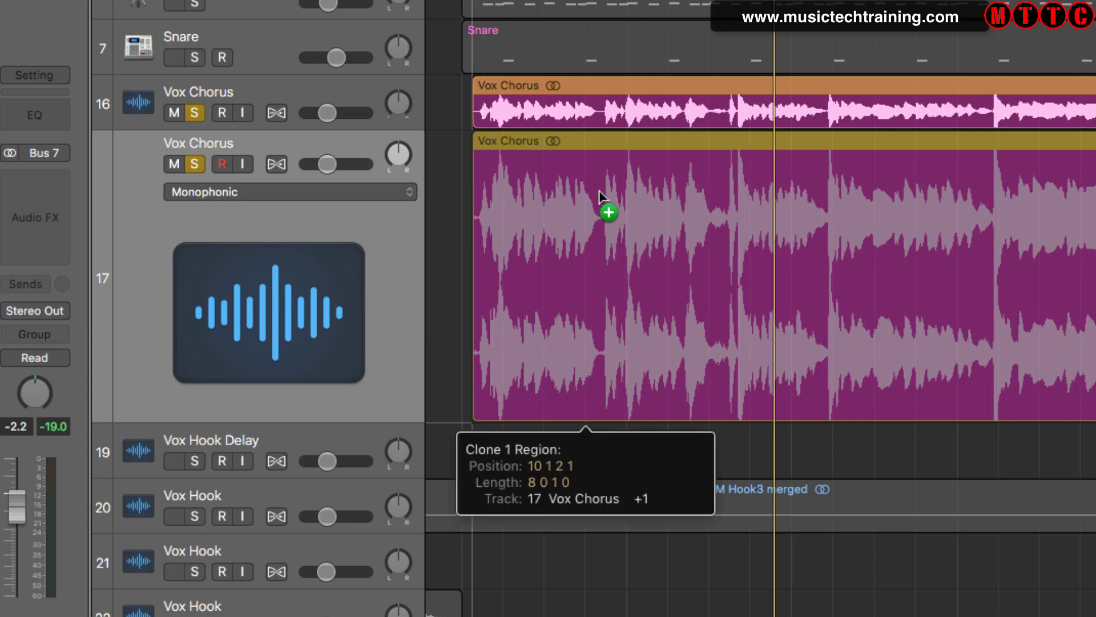
pyautogui.moveTo(599, 190); pyautogui.dragTo(598, 190)
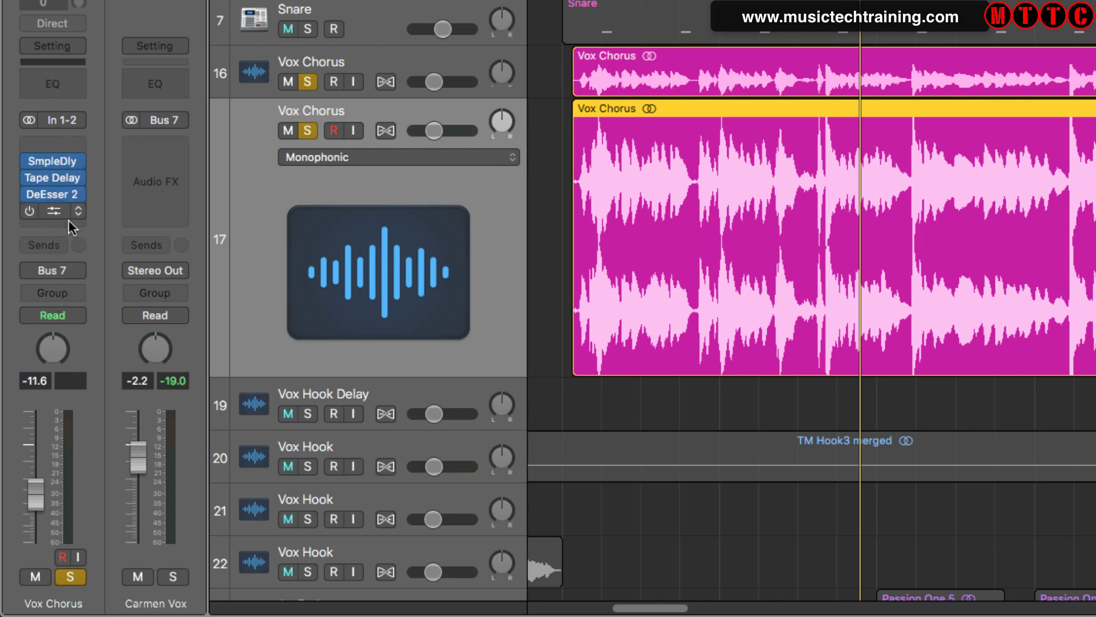
# - Reset the duplicate Vox Chorus channel strip and set its output to No Output
pyautogui.click(80, 46)
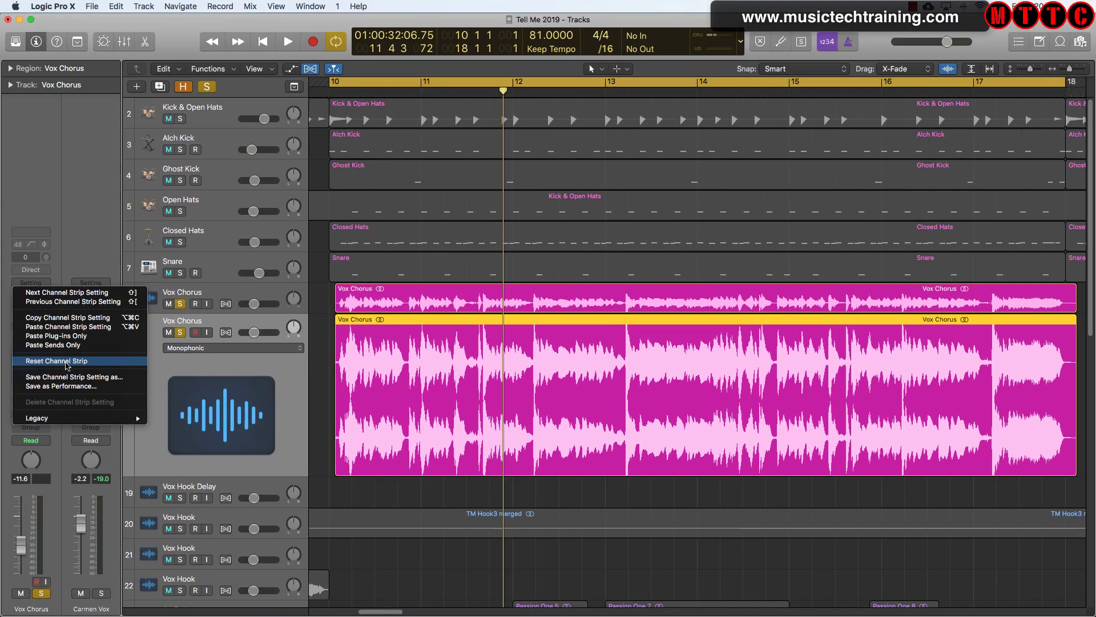
pyautogui.click(67, 361)
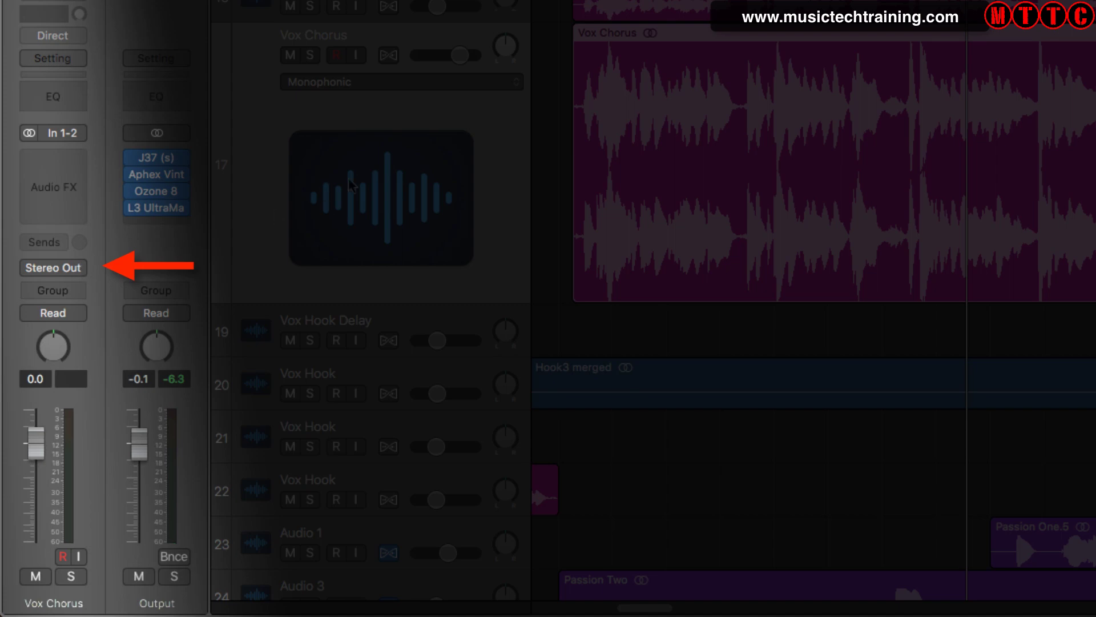
pyautogui.click(80, 268)
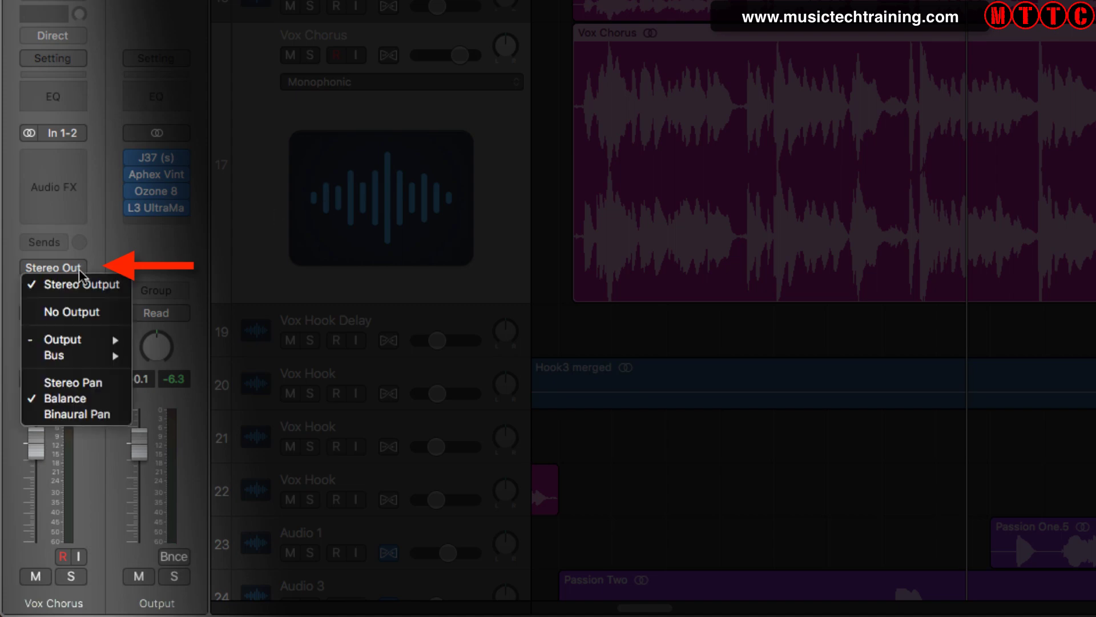
pyautogui.click(92, 311)
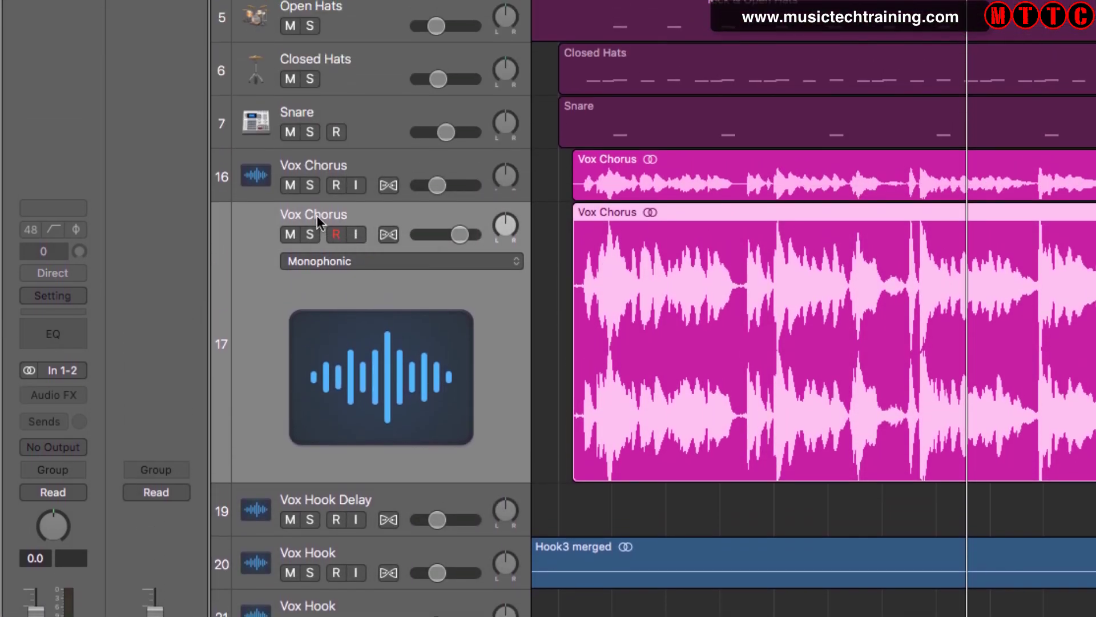
# - Rename track 17 to 'VOX SC'
pyautogui.doubleClick(316, 36)
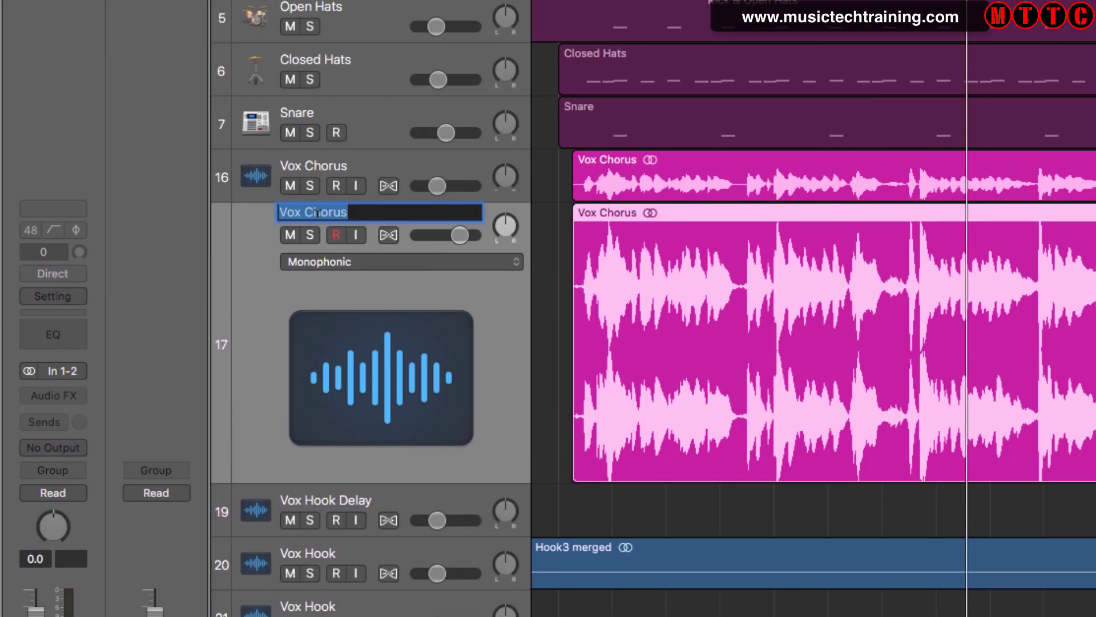
pyautogui.write('V')
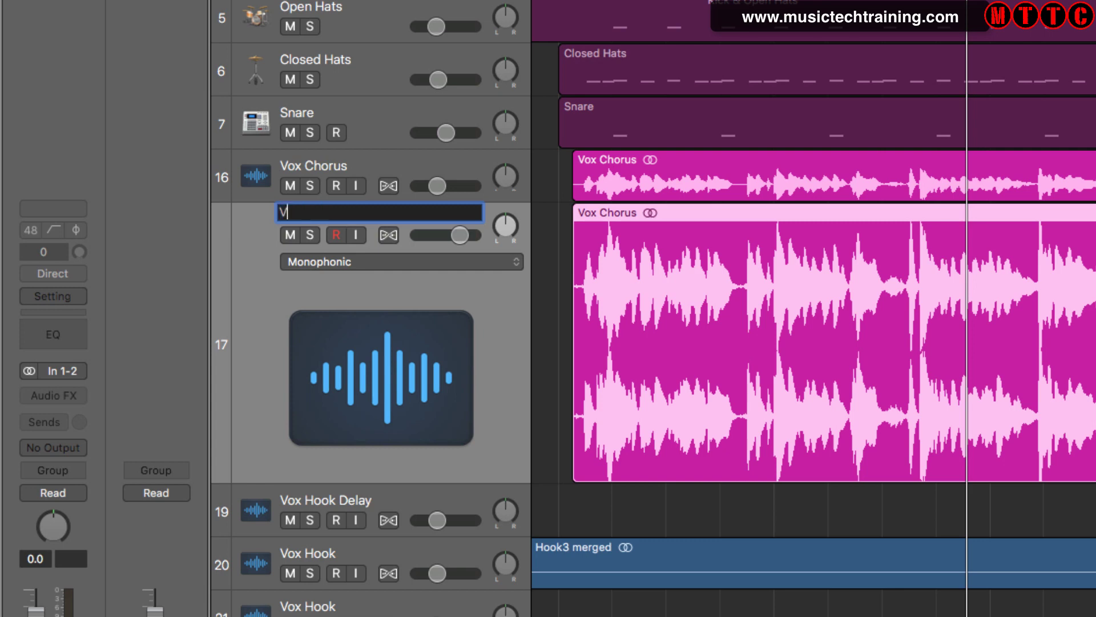
pyautogui.write('OX SC')
pyautogui.press('Return')
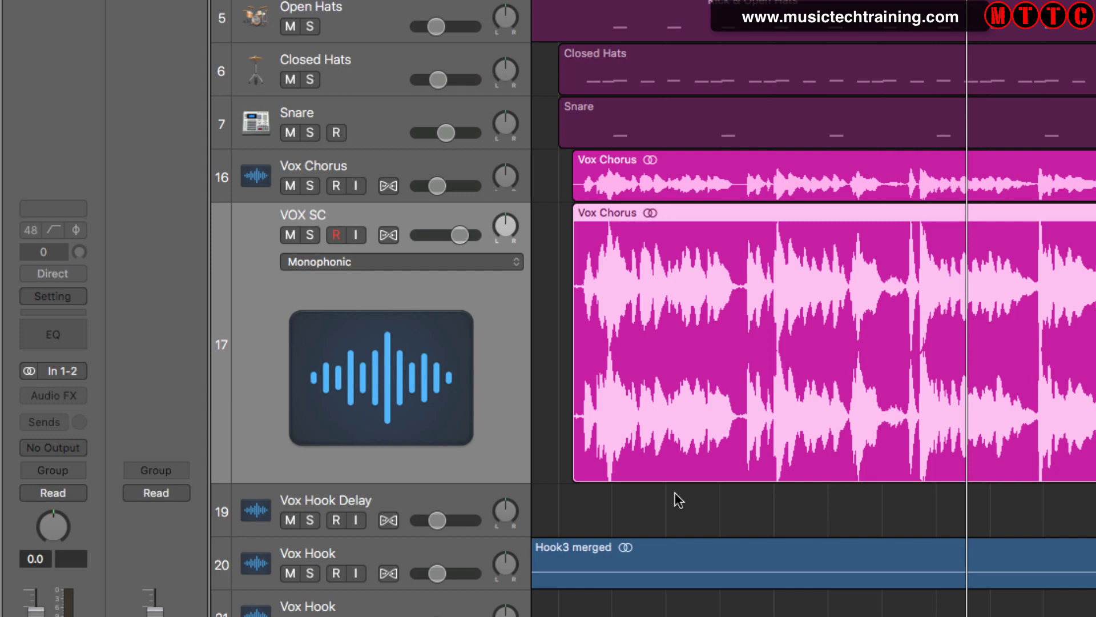
# - Try teal and cyan colours on the Vox Chorus regions, undoing each to keep them magenta
pyautogui.hotkey('alt', 'c')
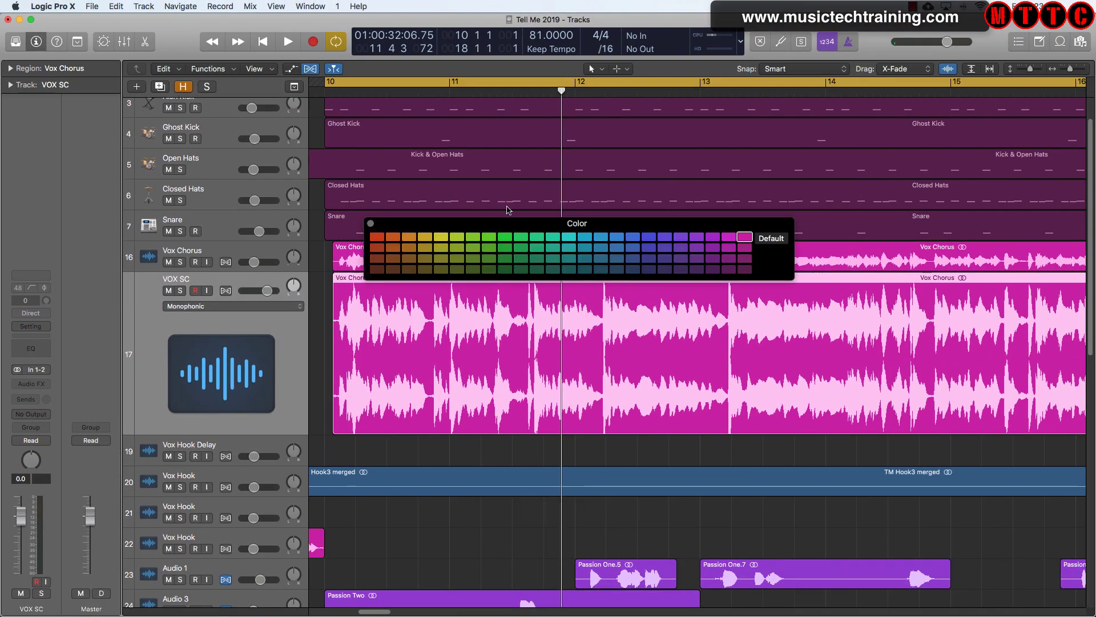
pyautogui.moveTo(502, 226); pyautogui.dragTo(489, 491)
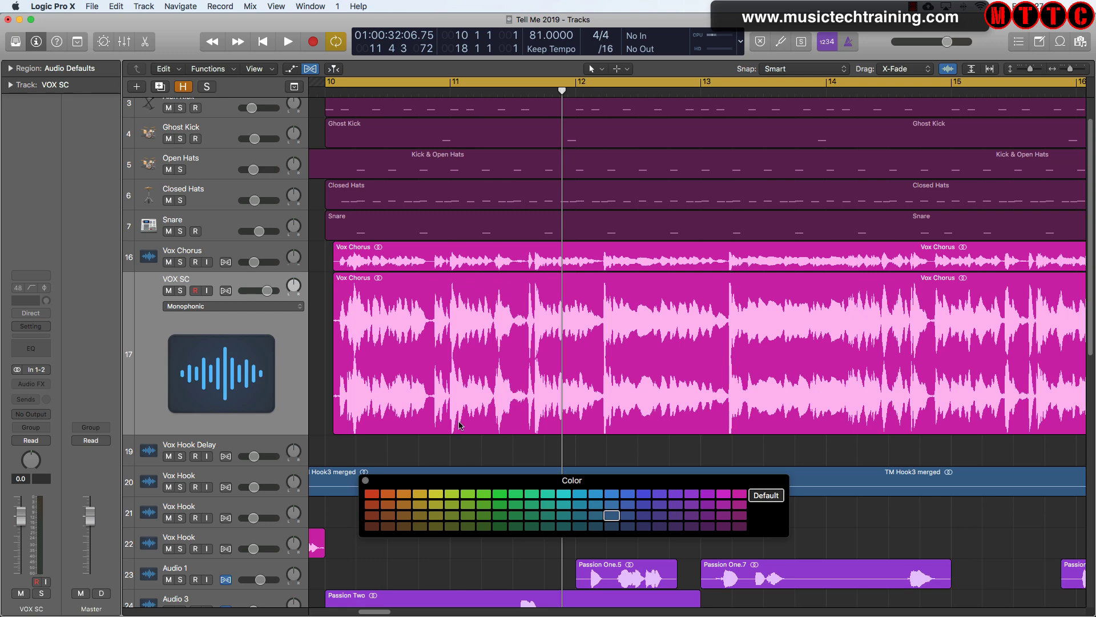
pyautogui.click(418, 314)
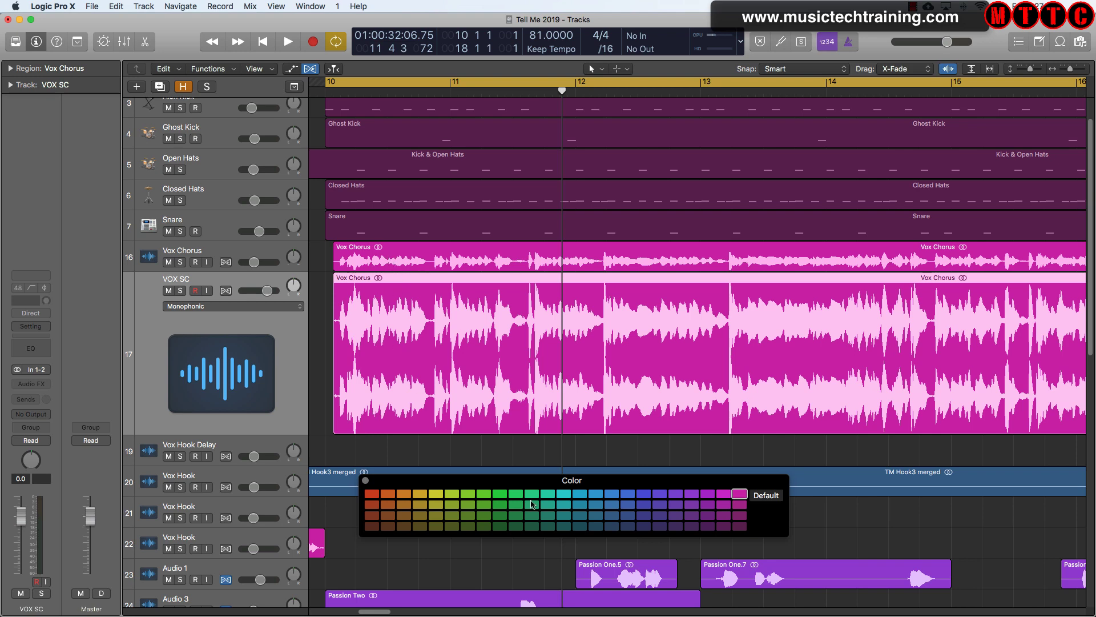
pyautogui.click(564, 495)
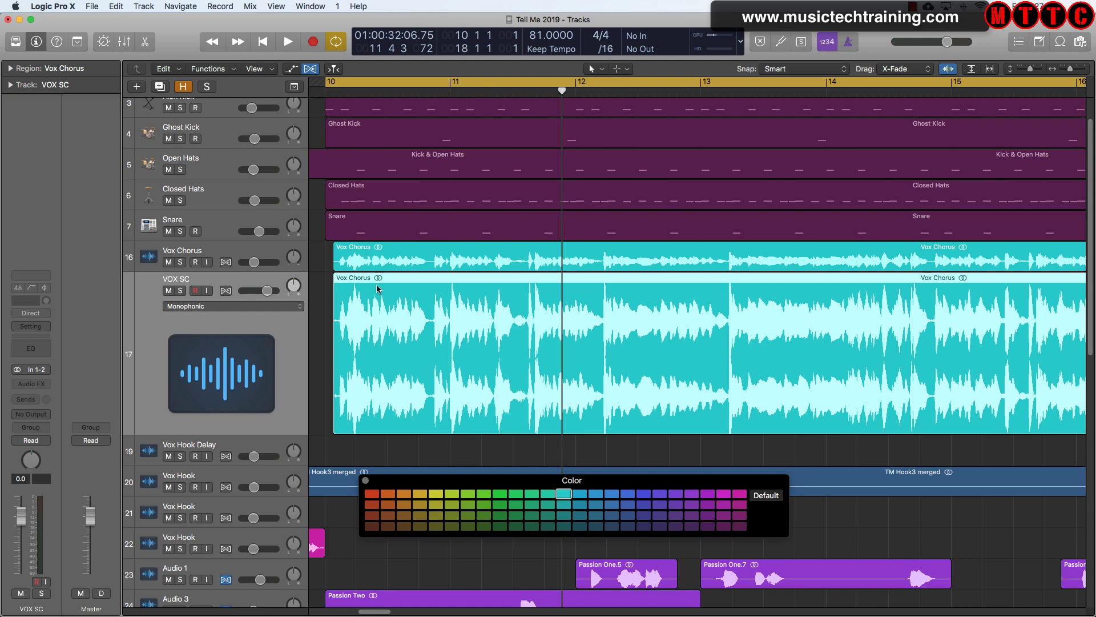
pyautogui.press('super+z')
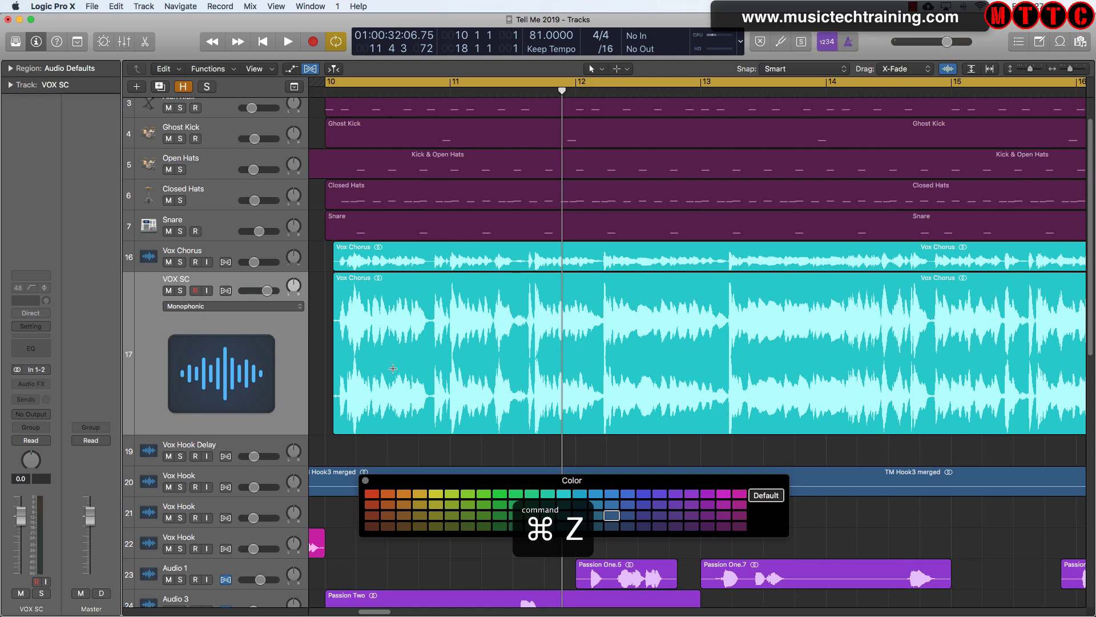
pyautogui.press('super+z')
pyautogui.click(498, 392)
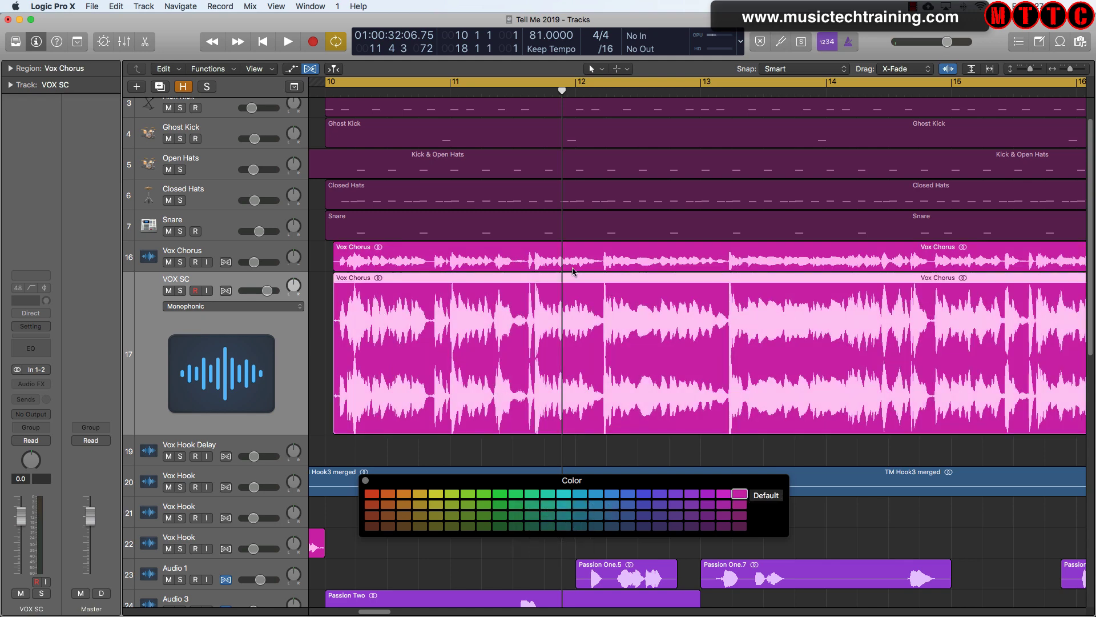
pyautogui.click(565, 494)
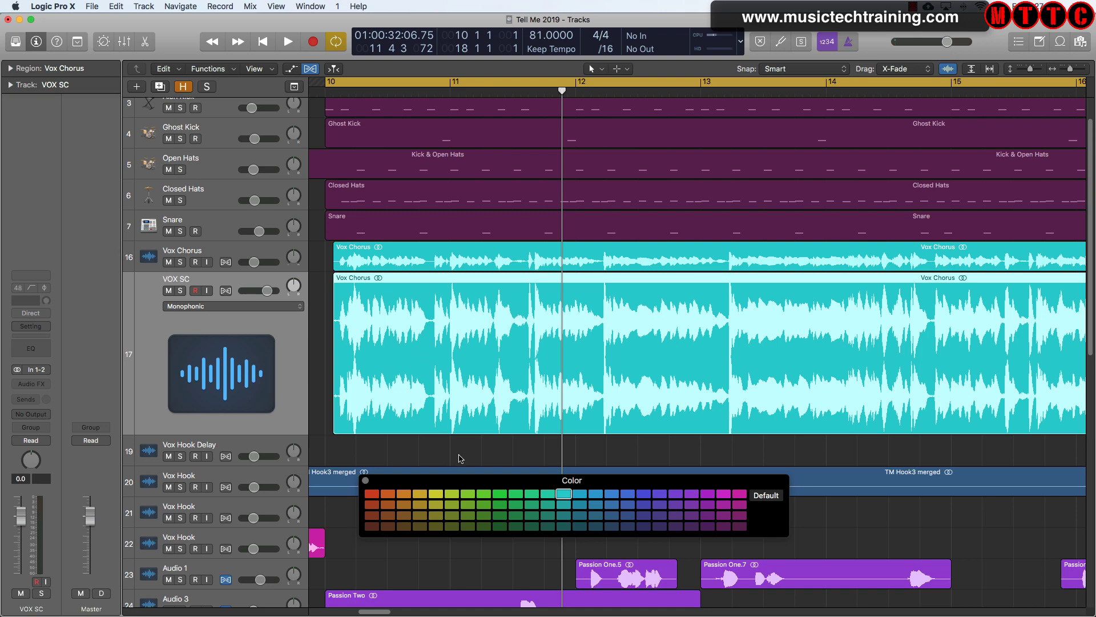
pyautogui.press('super+z')
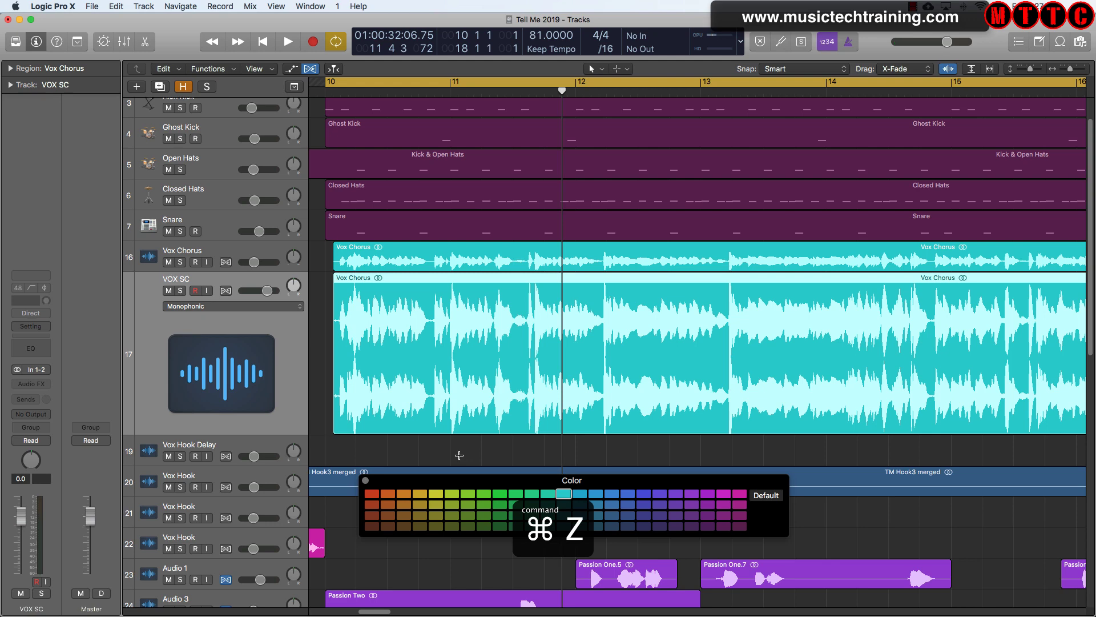
pyautogui.press('super+z')
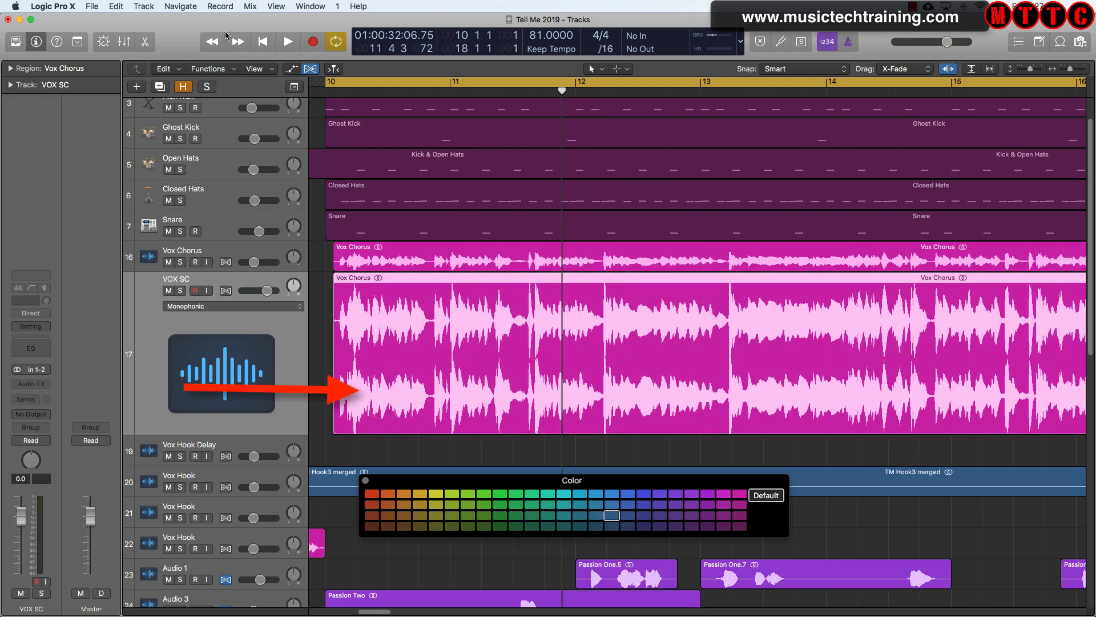
# - Convert the VOX SC region to the new audio file Vox Chorus.2 and colour it teal
pyautogui.click(116, 6)
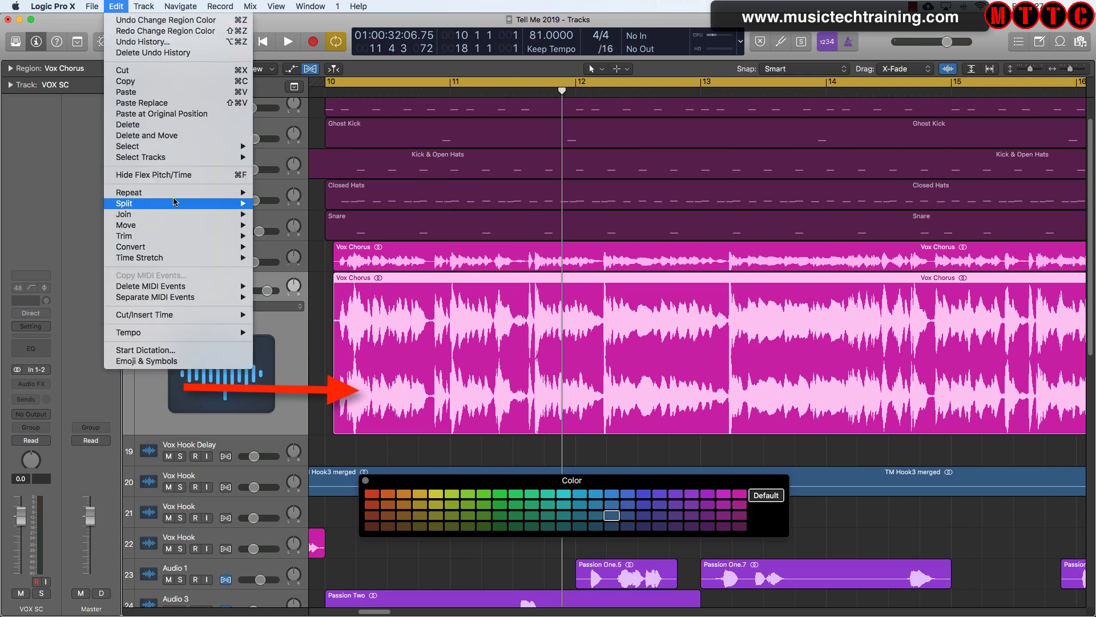
pyautogui.moveTo(172, 246)
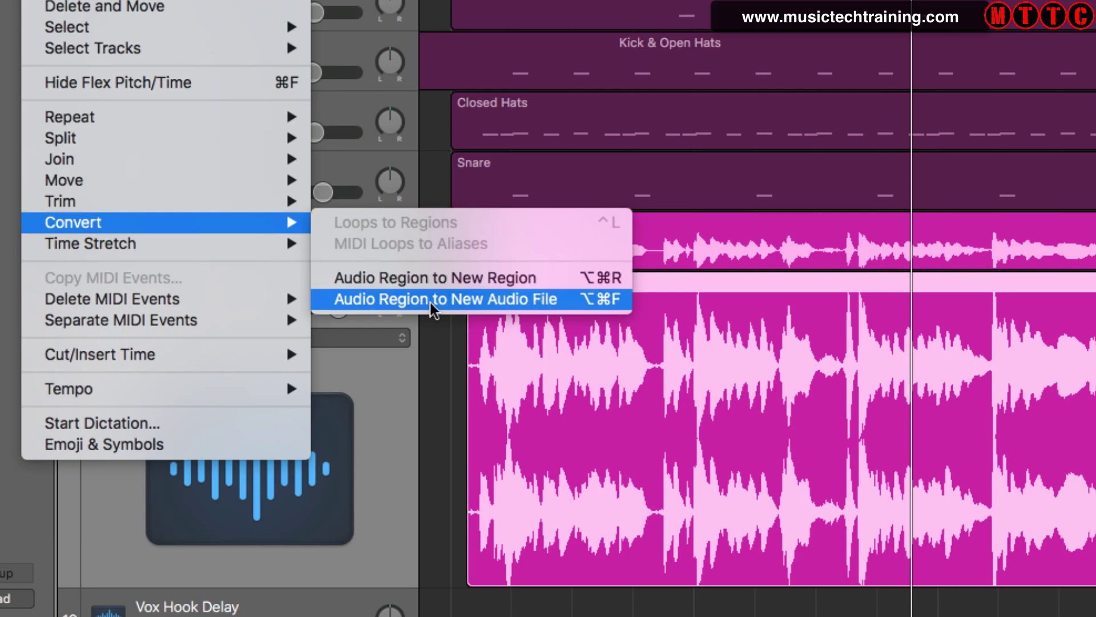
pyautogui.click(479, 278)
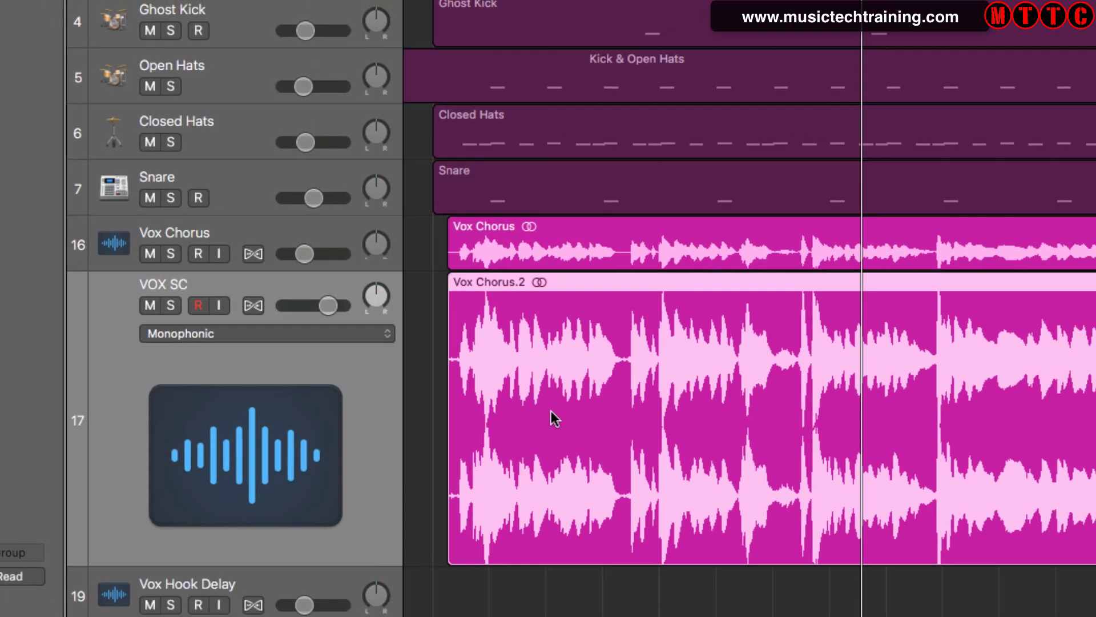
pyautogui.hotkey('alt', 'c')
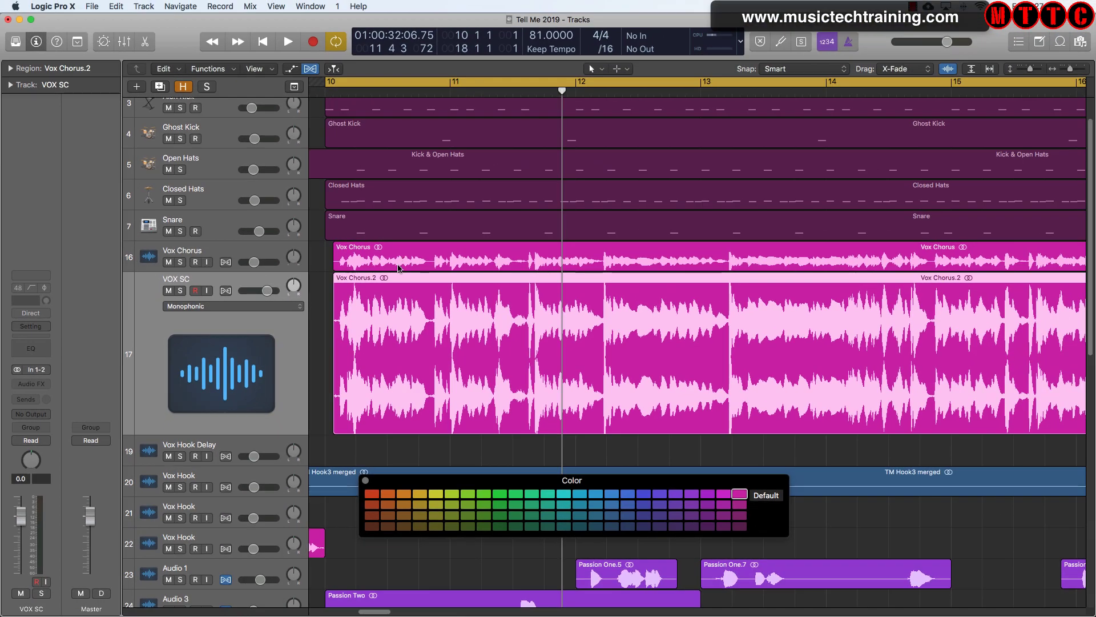
pyautogui.click(547, 494)
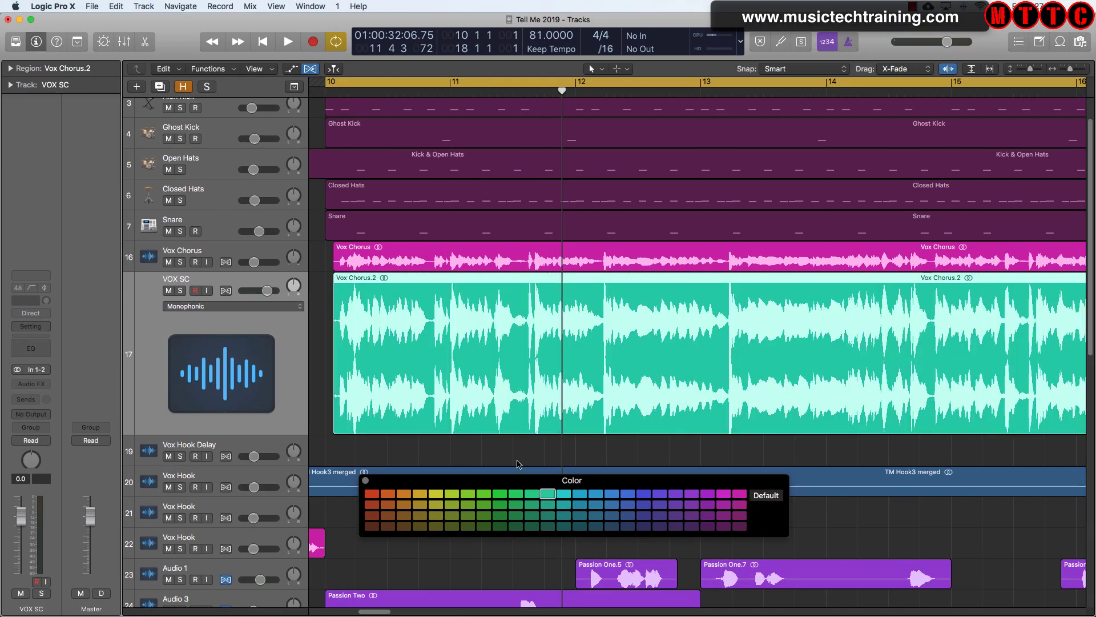
pyautogui.click(519, 464)
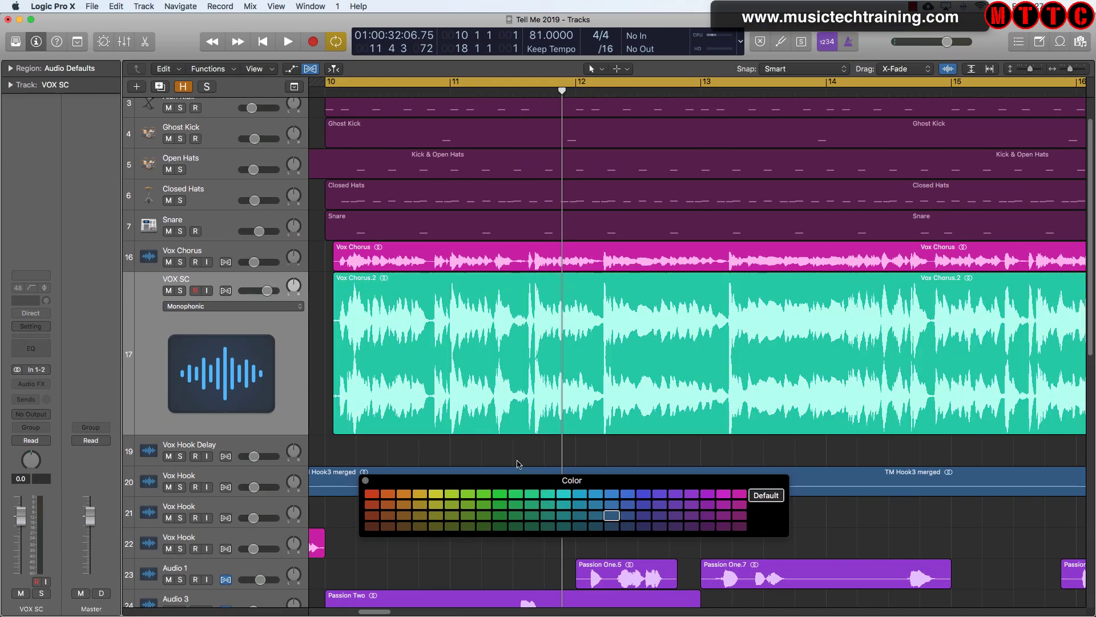
pyautogui.click(365, 481)
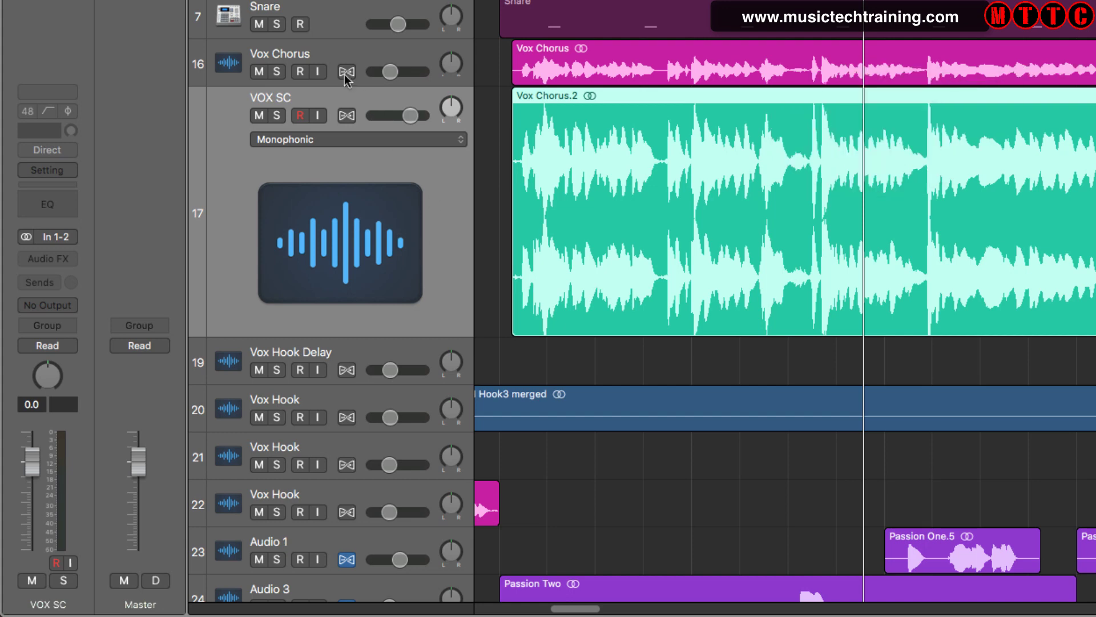
# - Insert a stereo Compressor into an empty Audio FX slot on the Vox Chorus channel
pyautogui.click(337, 55)
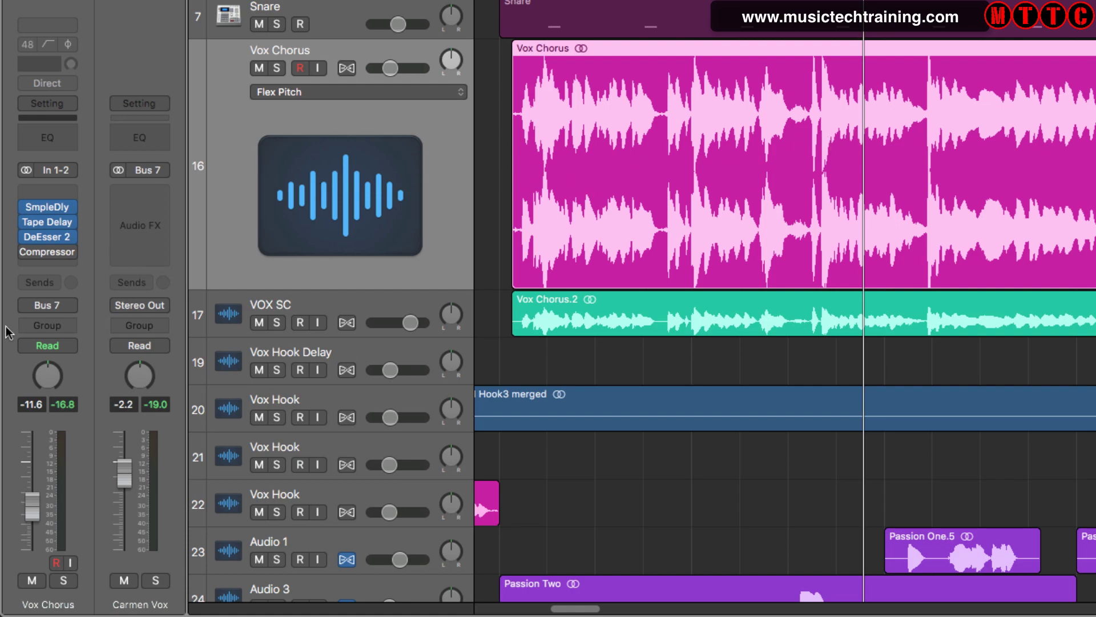
pyautogui.click(50, 258)
pyautogui.moveTo(75, 298)
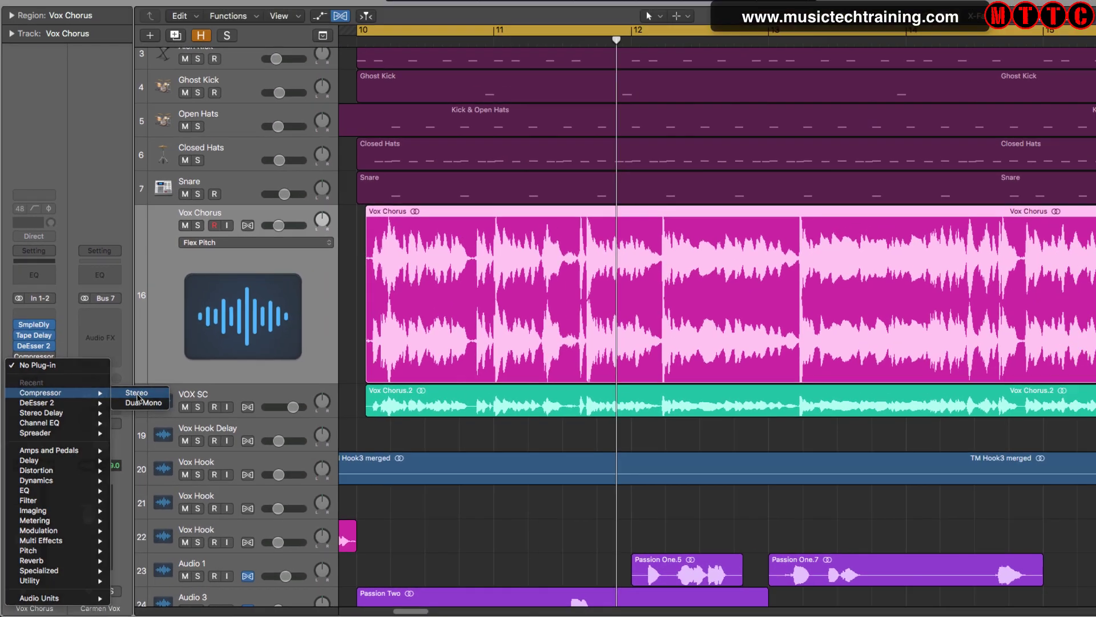
pyautogui.click(193, 298)
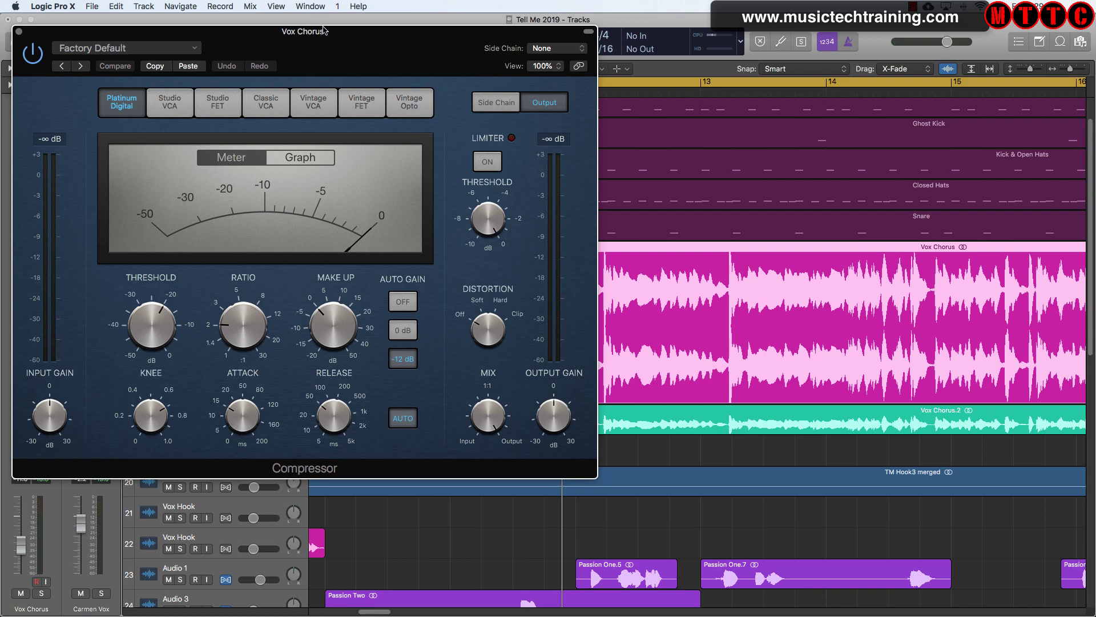
# - Audition Platinum Digital, Studio VCA, Studio FET, Classic VCA, Vintage VCA and Vintage Opto, settling on Vintage FET
pyautogui.moveTo(328, 41); pyautogui.dragTo(496, 30)
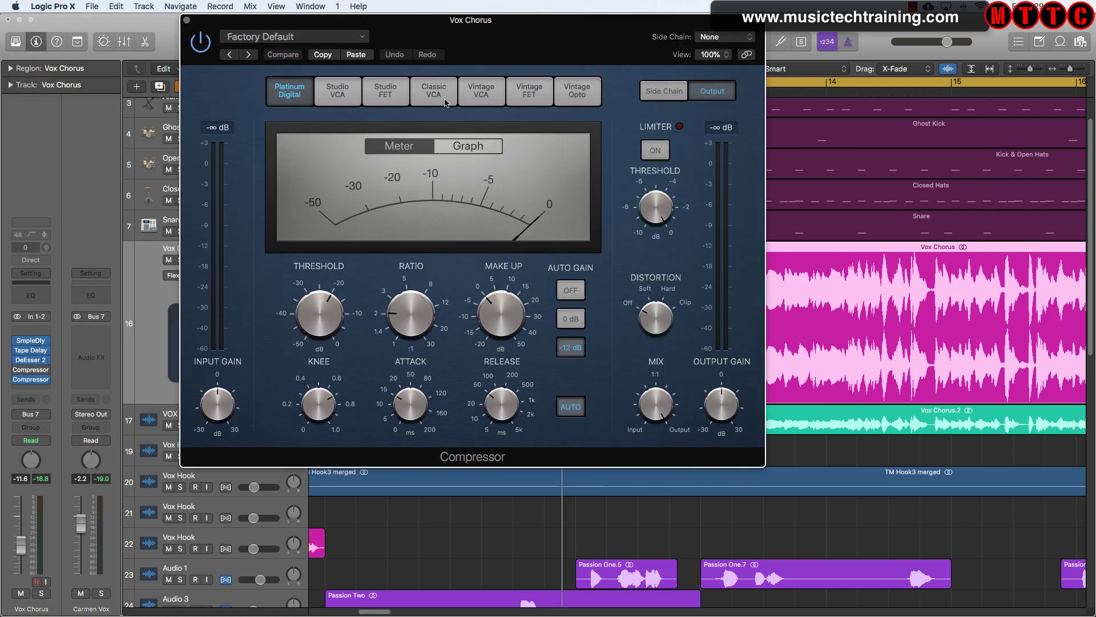
pyautogui.click(529, 90)
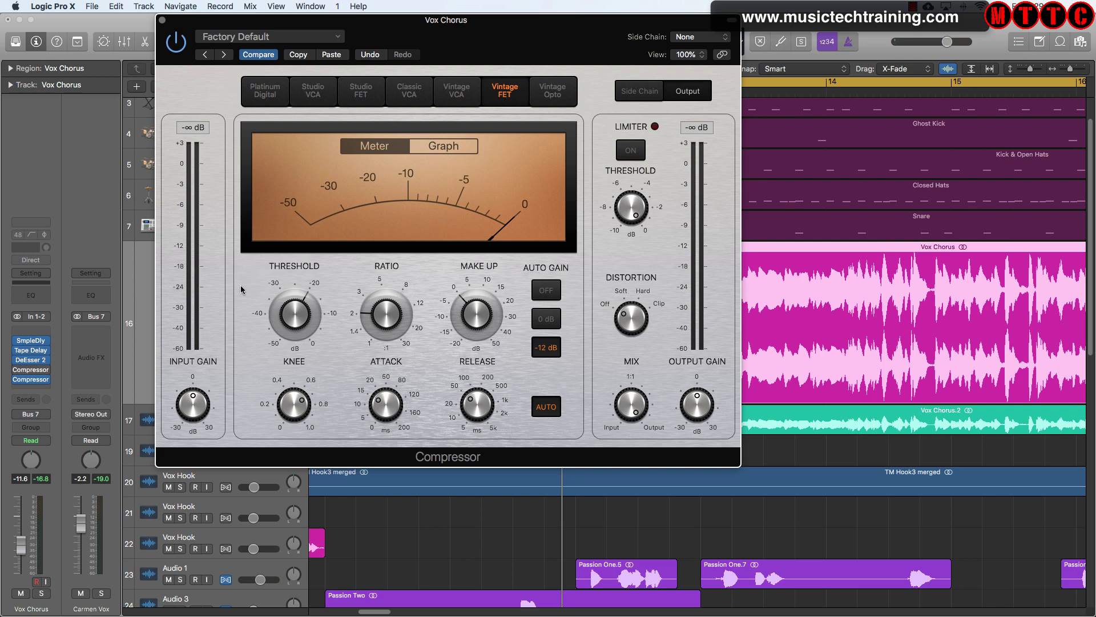
pyautogui.moveTo(261, 292)
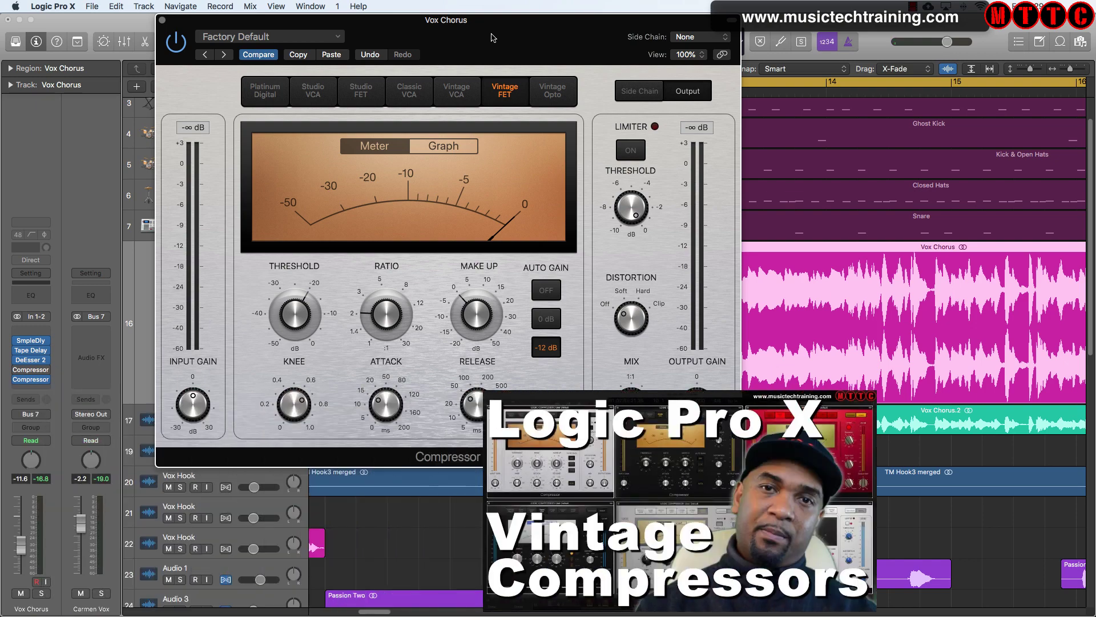
pyautogui.moveTo(493, 37); pyautogui.dragTo(480, 40)
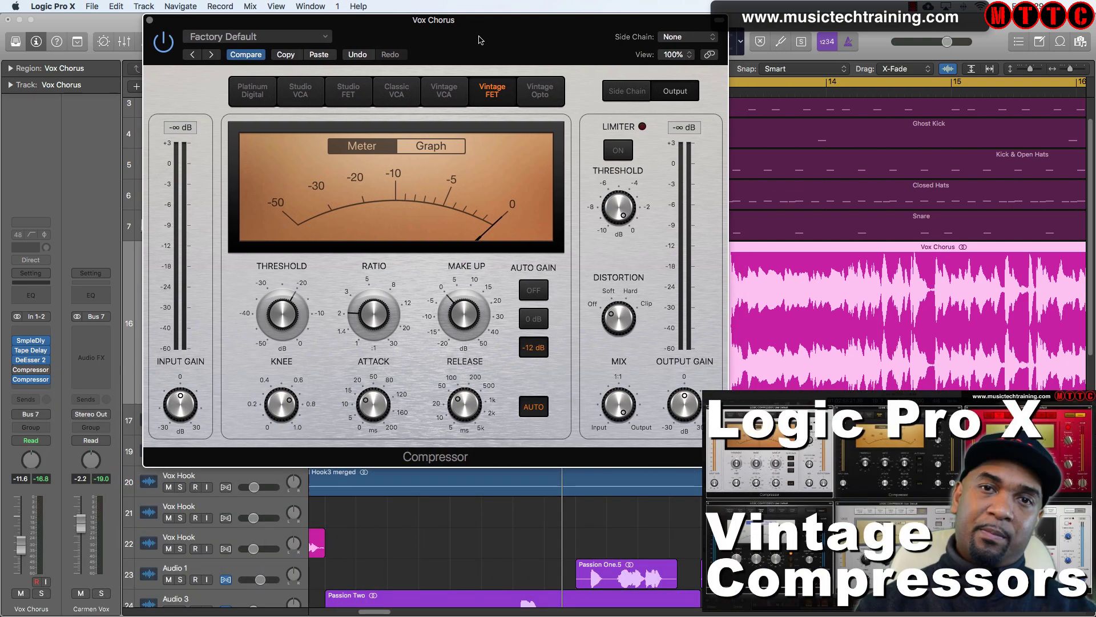
pyautogui.click(264, 93)
pyautogui.click(301, 92)
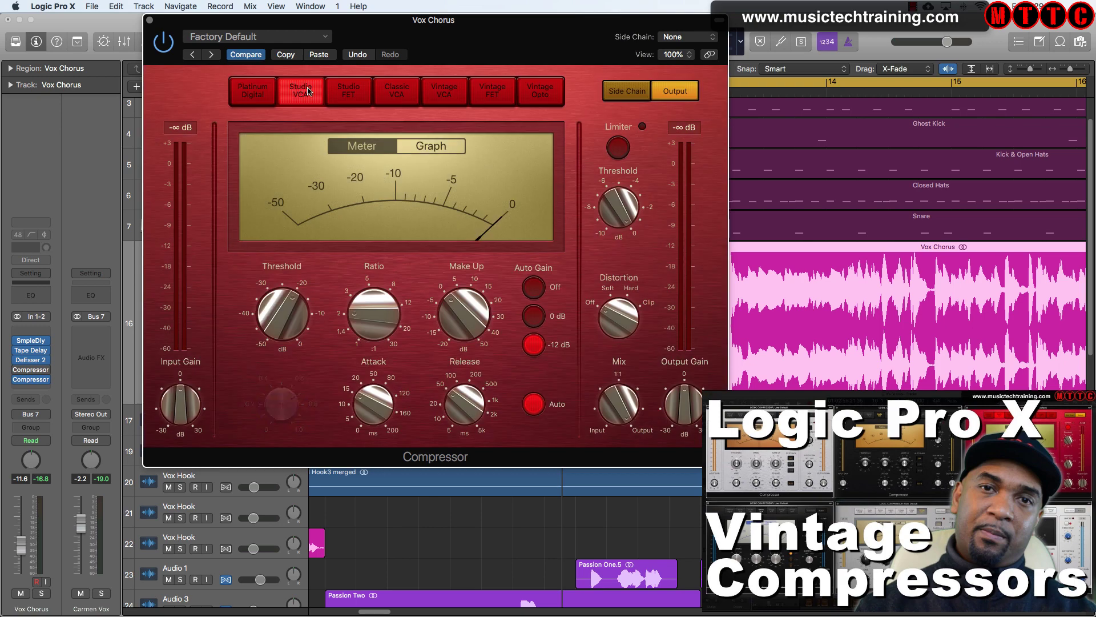
pyautogui.click(343, 93)
pyautogui.click(393, 94)
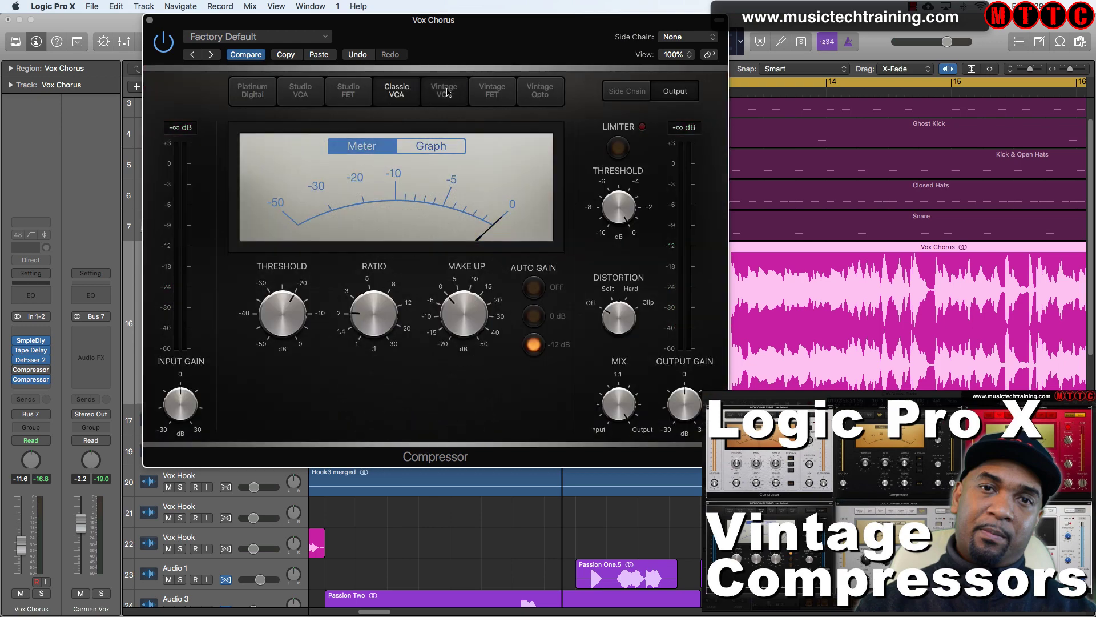
pyautogui.click(446, 93)
pyautogui.click(497, 94)
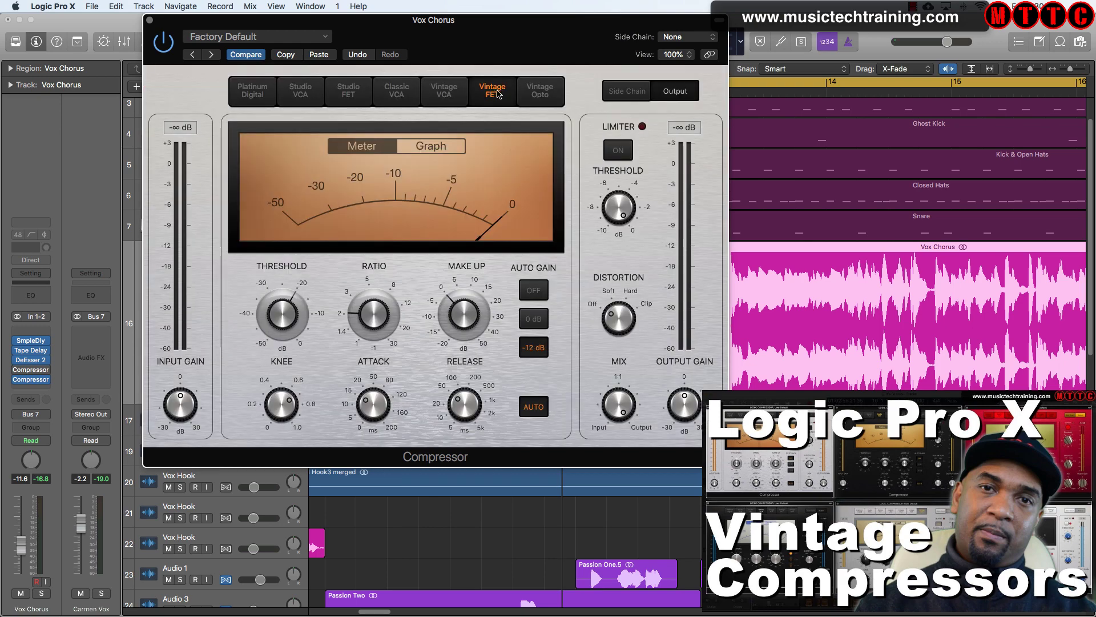
pyautogui.click(537, 95)
pyautogui.click(491, 93)
# - Review the compressor's Side Chain and Output panels, then close the Vintage FET Compressor window
pyautogui.moveTo(424, 303)
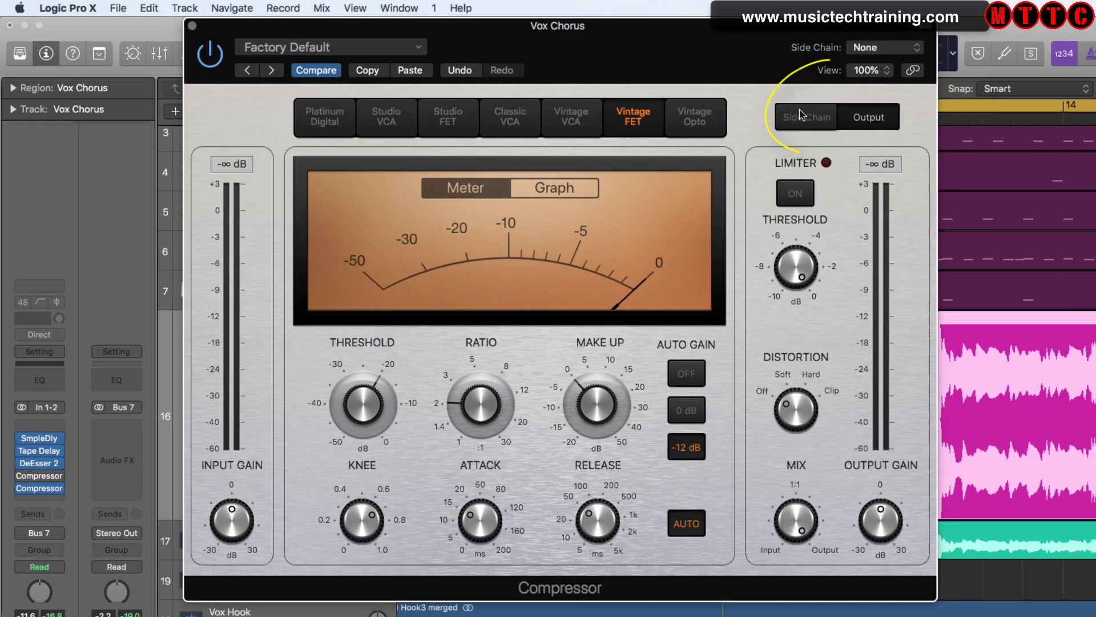
pyautogui.click(807, 118)
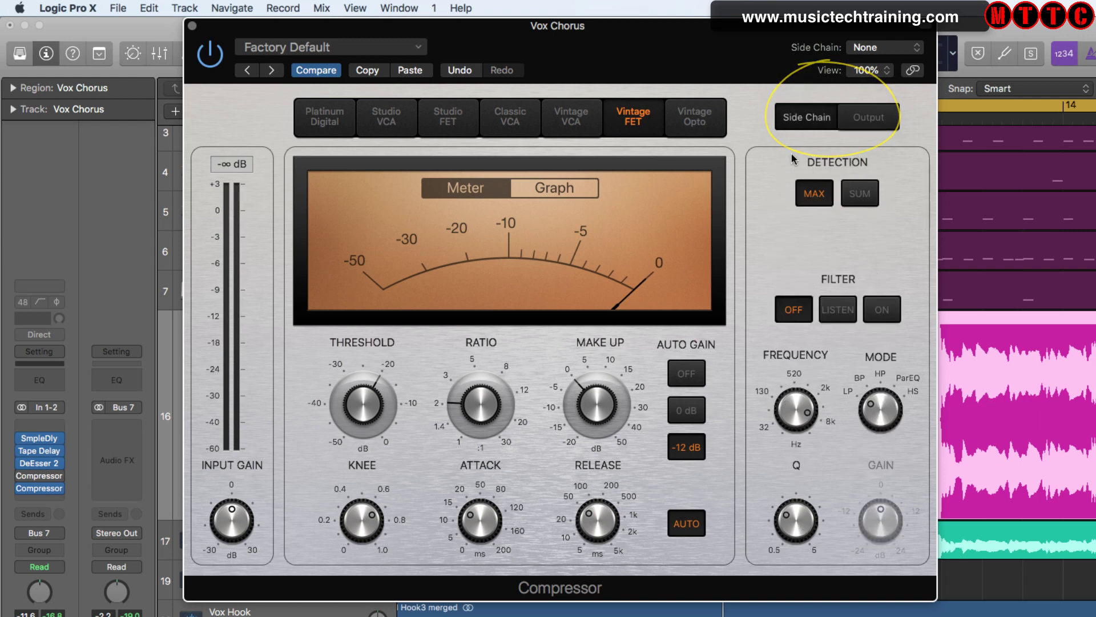
pyautogui.click(867, 118)
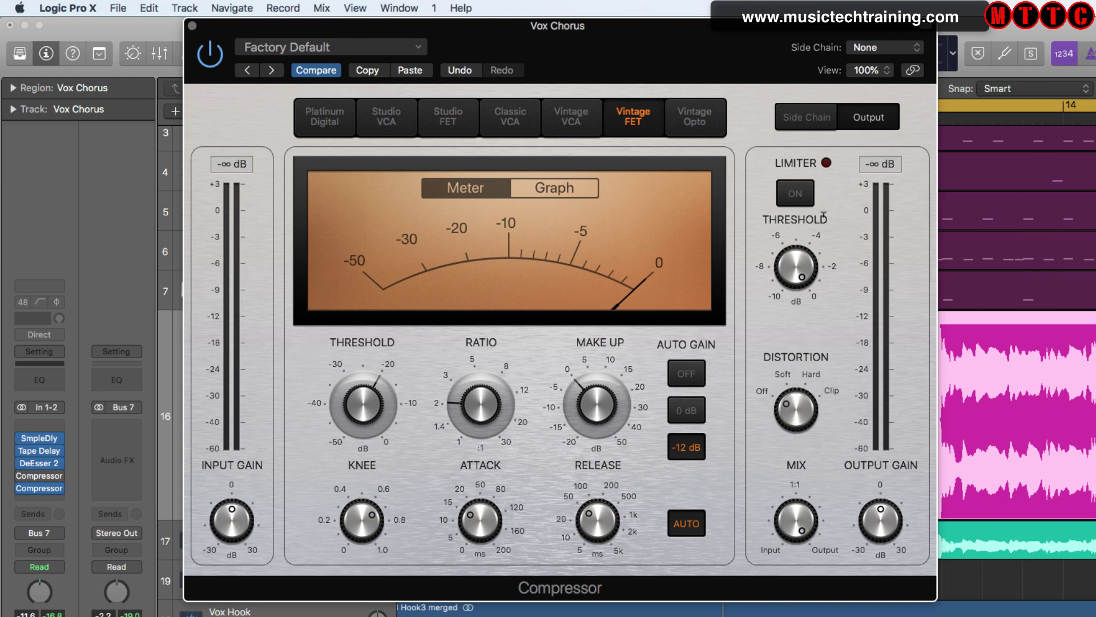
pyautogui.click(806, 120)
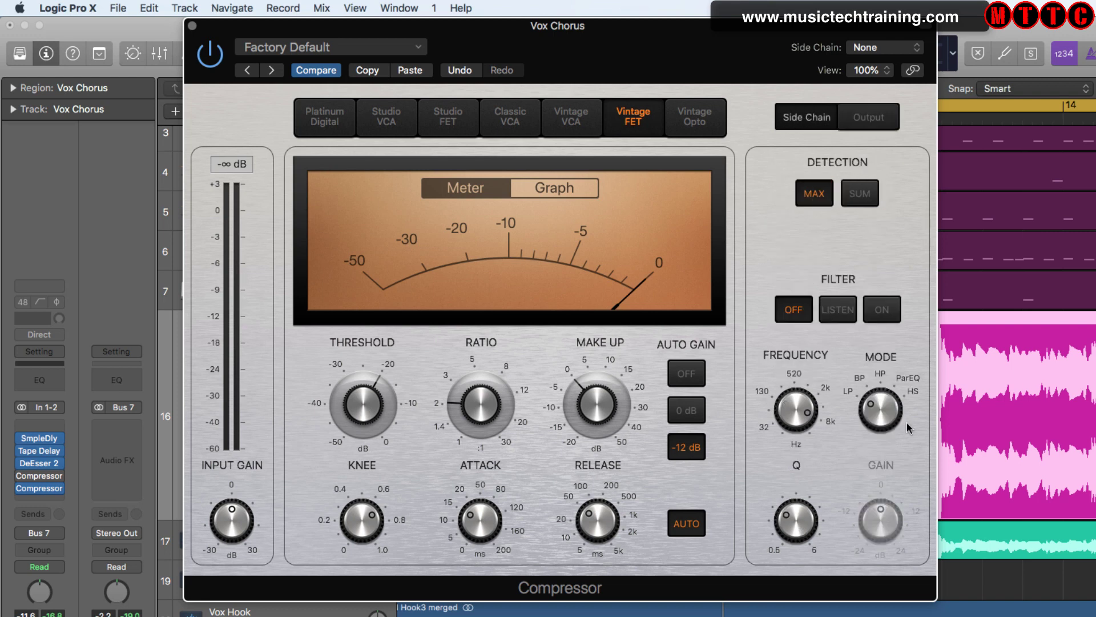
pyautogui.click(193, 27)
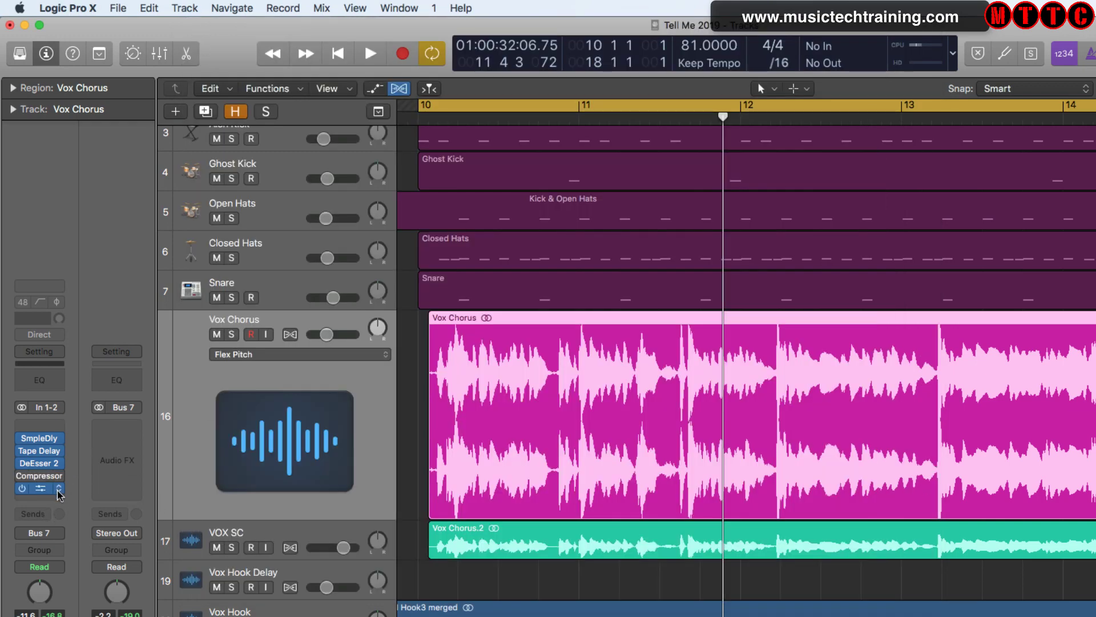
# - Set the second Compressor slot to No Plug-in and open the remaining compressor's window
pyautogui.click(59, 488)
pyautogui.click(80, 500)
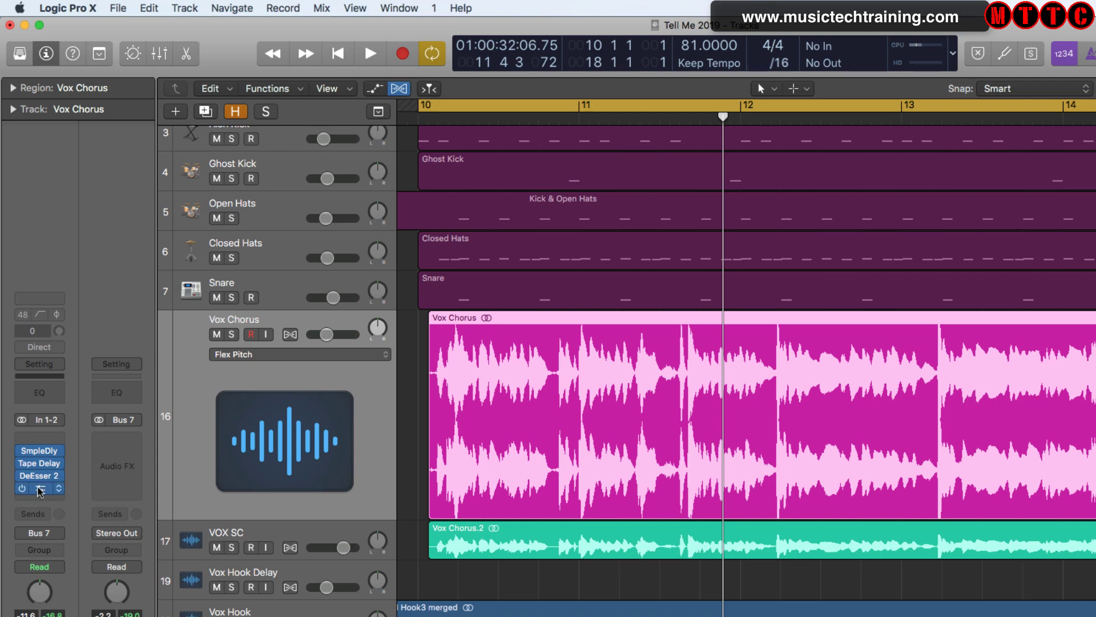
pyautogui.click(40, 490)
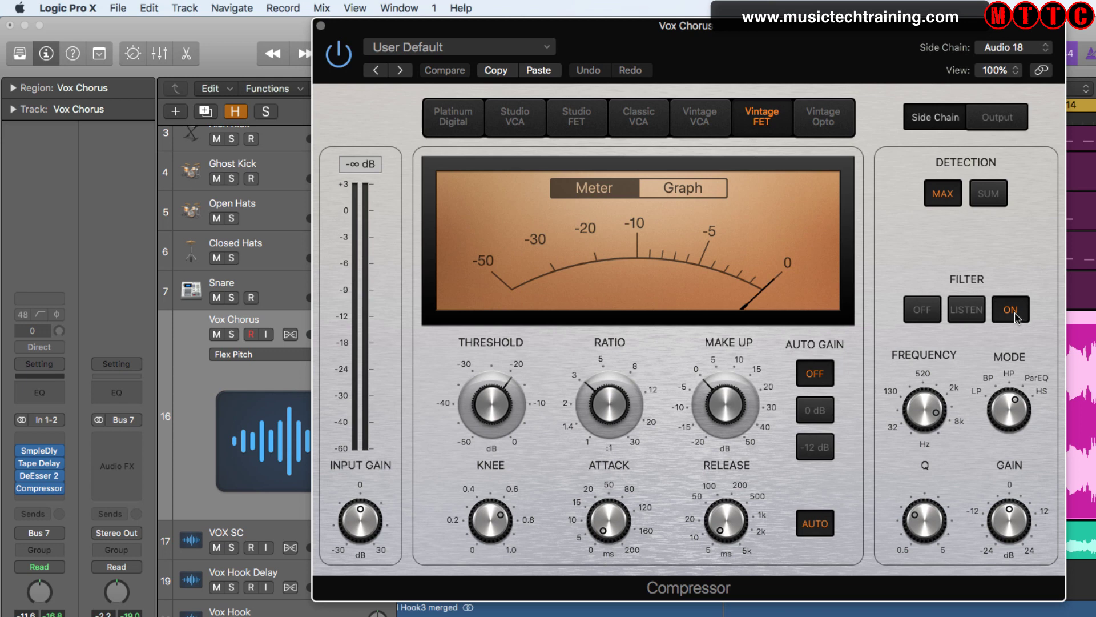
pyautogui.moveTo(907, 417)
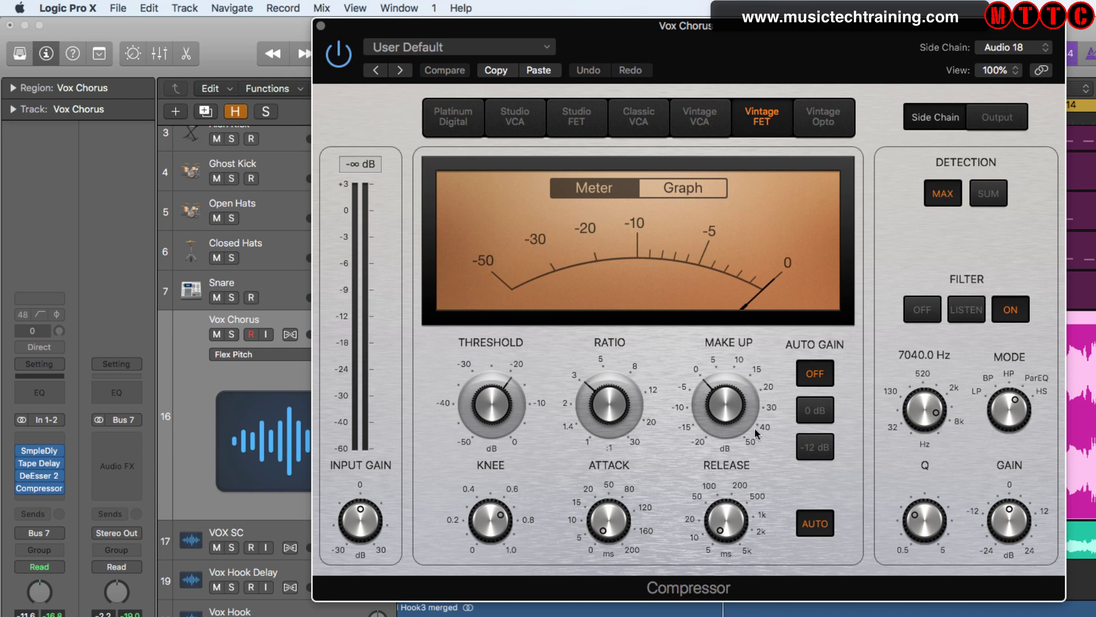
# - Insert a Channel EQ in the top Audio FX slot of Vox Chorus and close its window
pyautogui.click(40, 393)
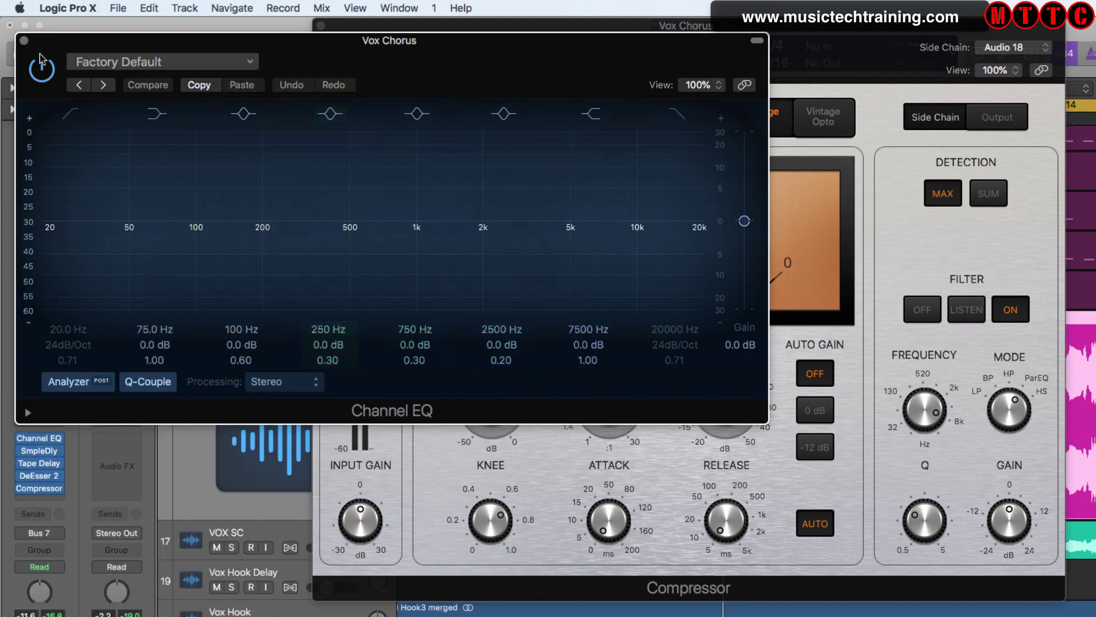
pyautogui.click(24, 41)
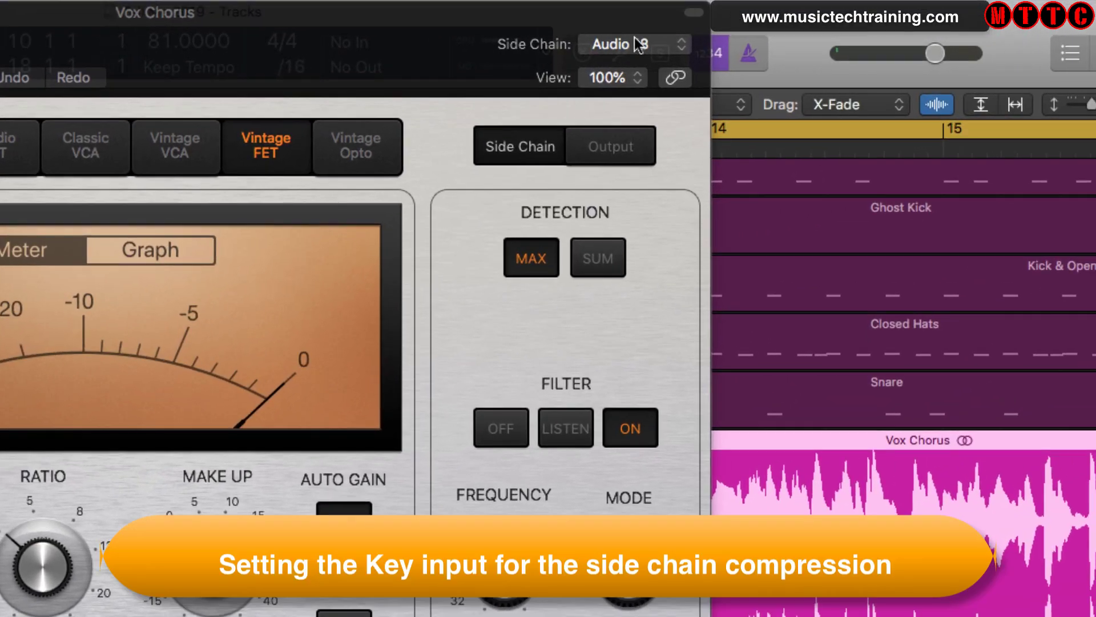
pyautogui.click(623, 44)
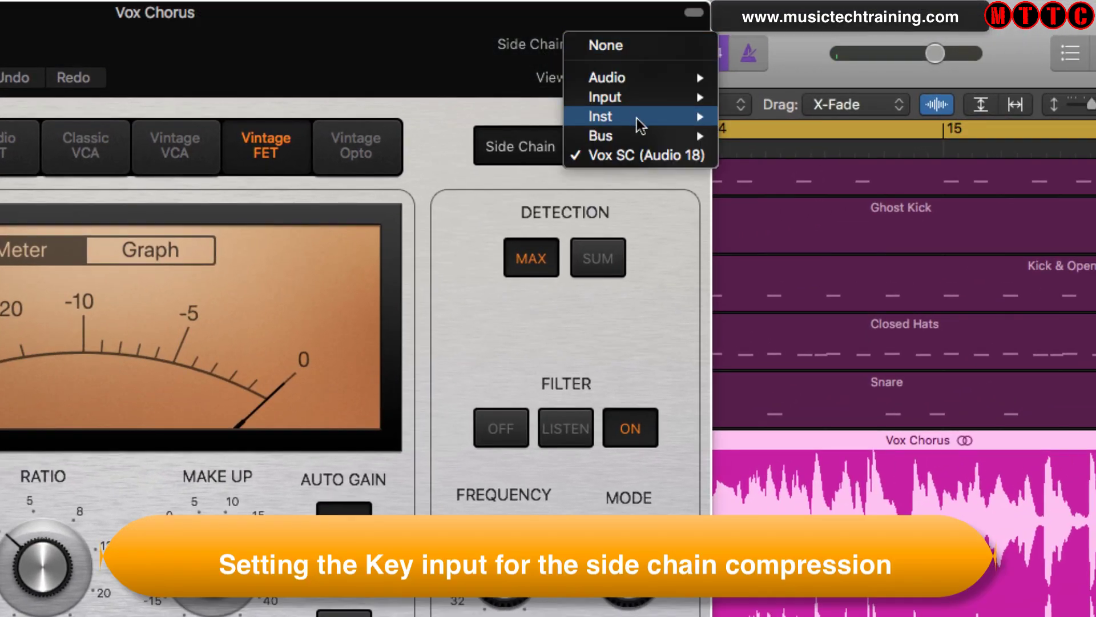
pyautogui.moveTo(642, 139)
pyautogui.moveTo(607, 78)
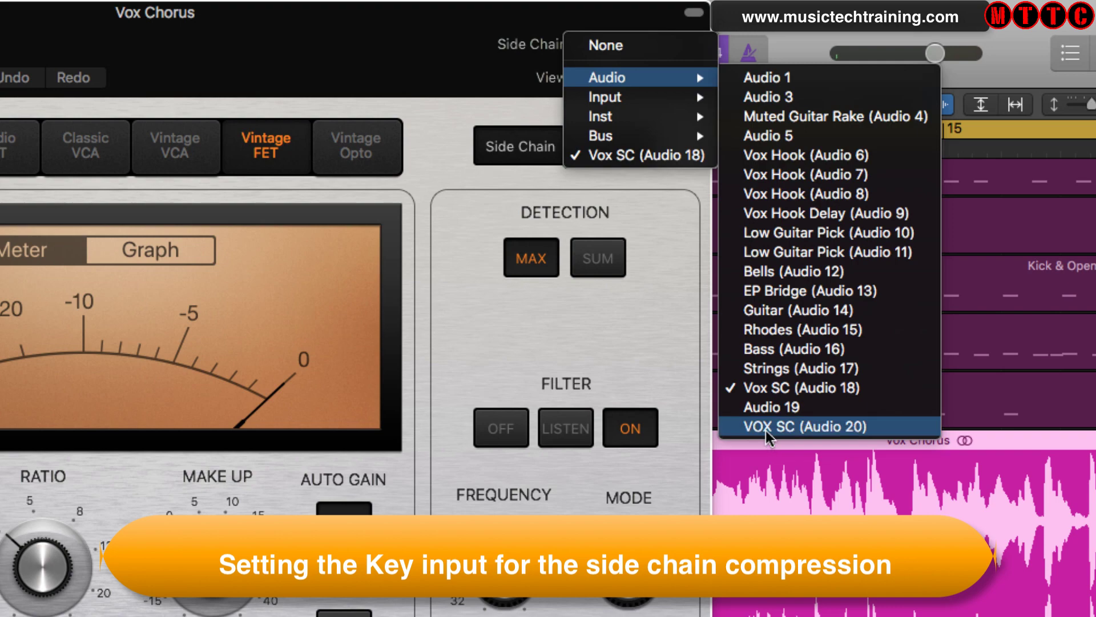
pyautogui.click(767, 427)
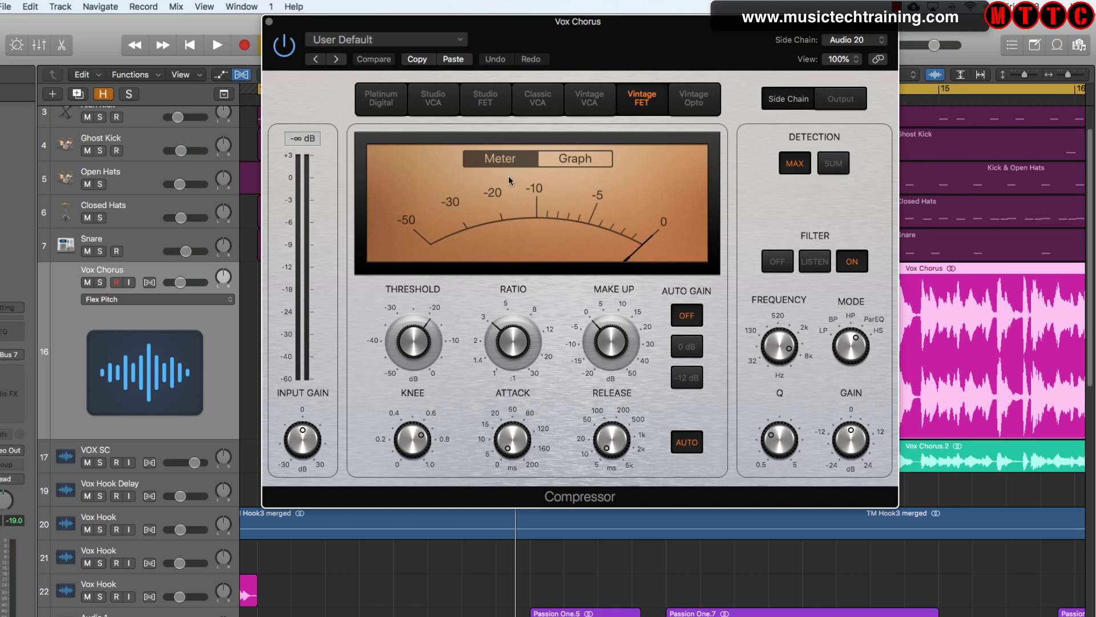
pyautogui.moveTo(449, 302)
pyautogui.moveTo(541, 21); pyautogui.dragTo(692, 4)
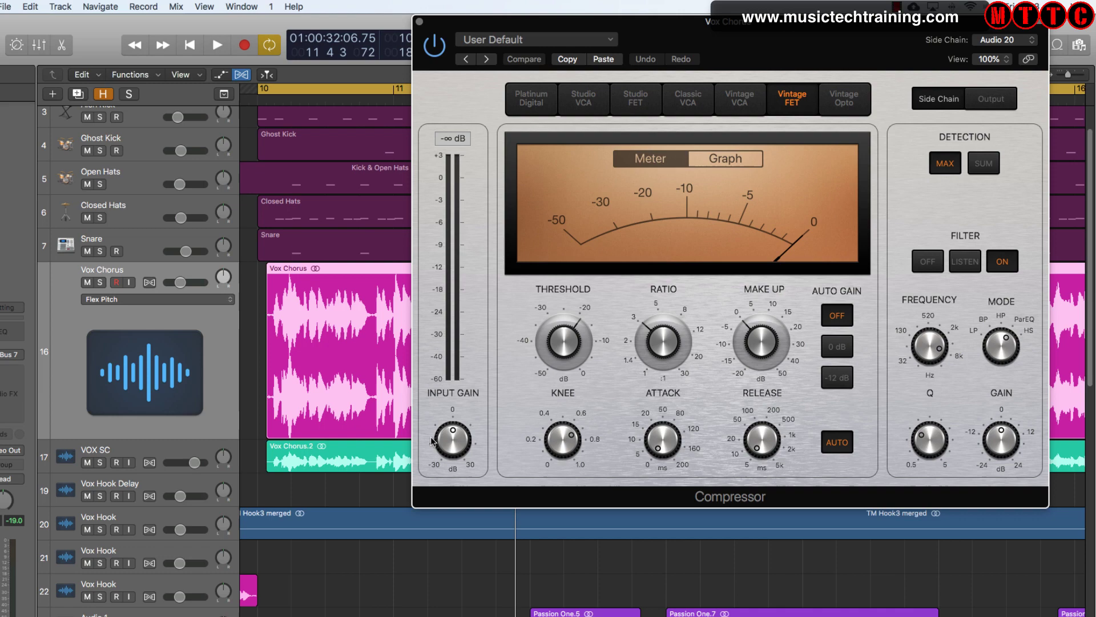
pyautogui.click(419, 23)
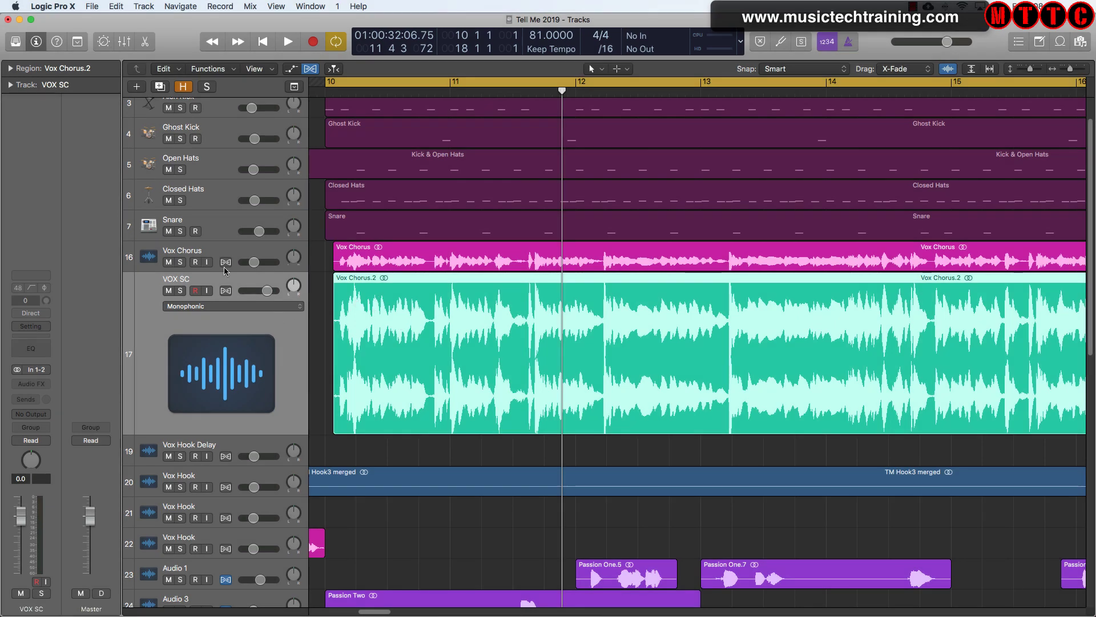
# - Solo the Vox Chorus track, mute VOX SC, and select the Vox Chorus region
pyautogui.click(181, 262)
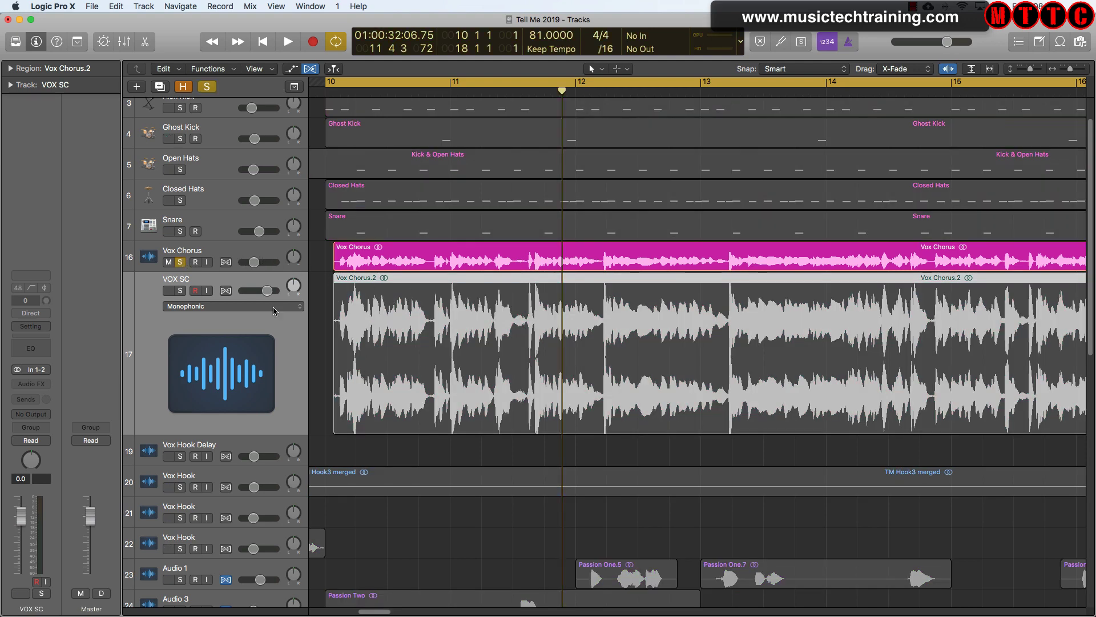
pyautogui.hotkey('ctrl', 'm')
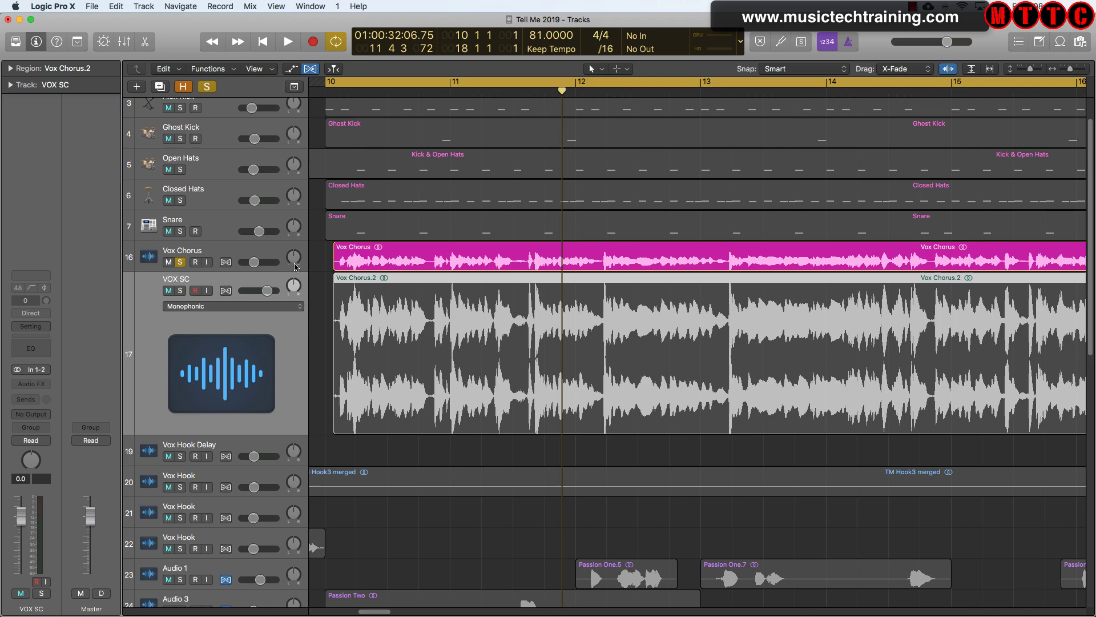
pyautogui.click(399, 259)
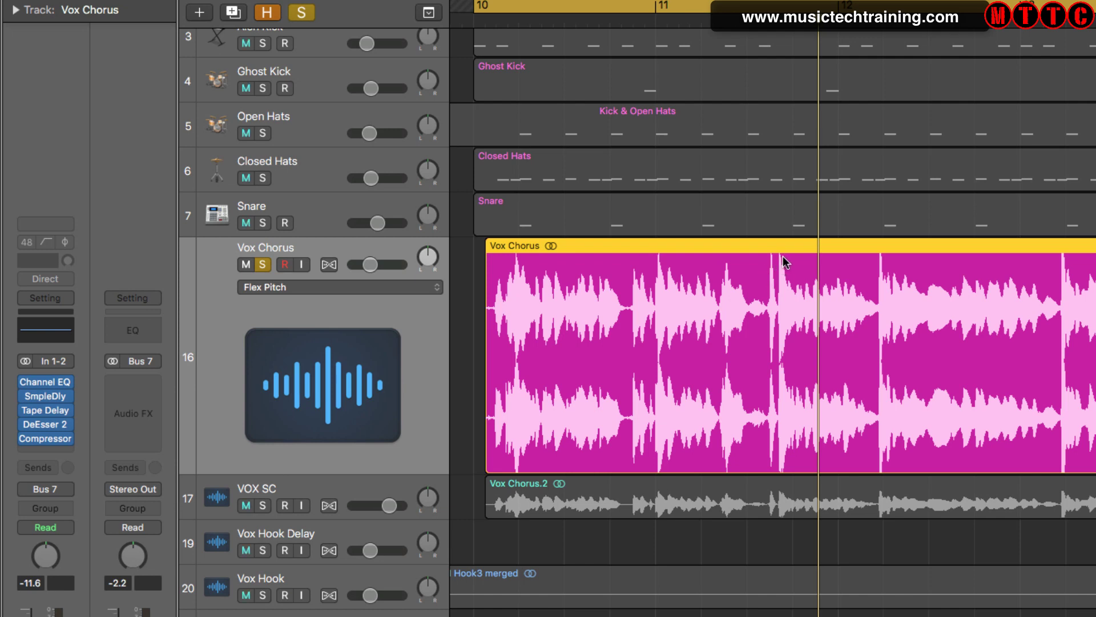
pyautogui.press('space')
# - Play the soloed vocal from its region start, leaving the Tape Delay insert unchanged
pyautogui.click(27, 410)
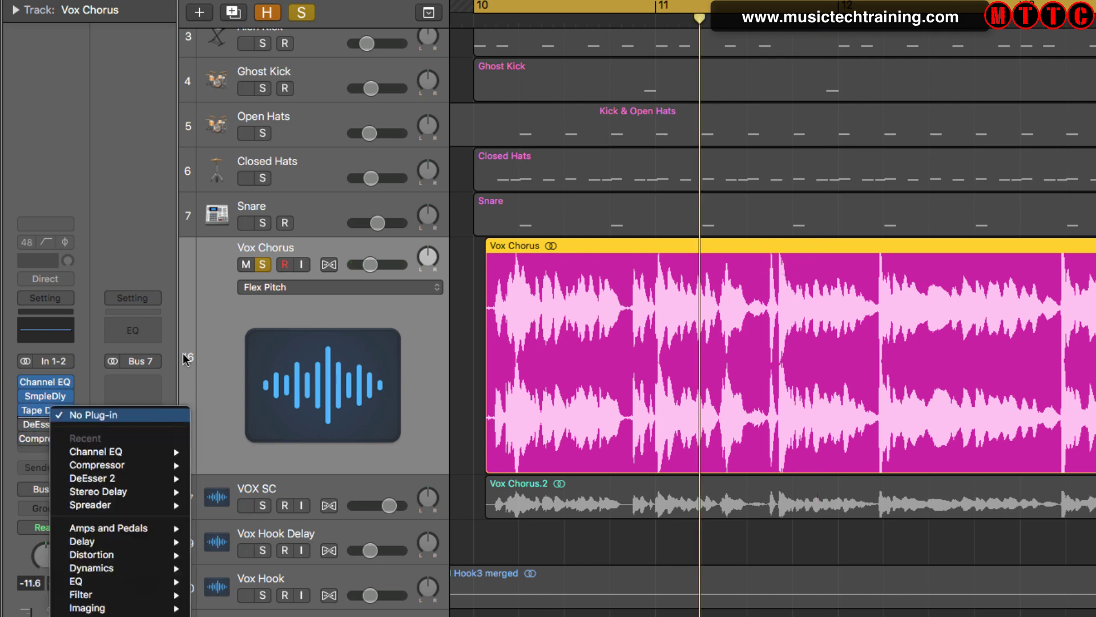
pyautogui.click(288, 308)
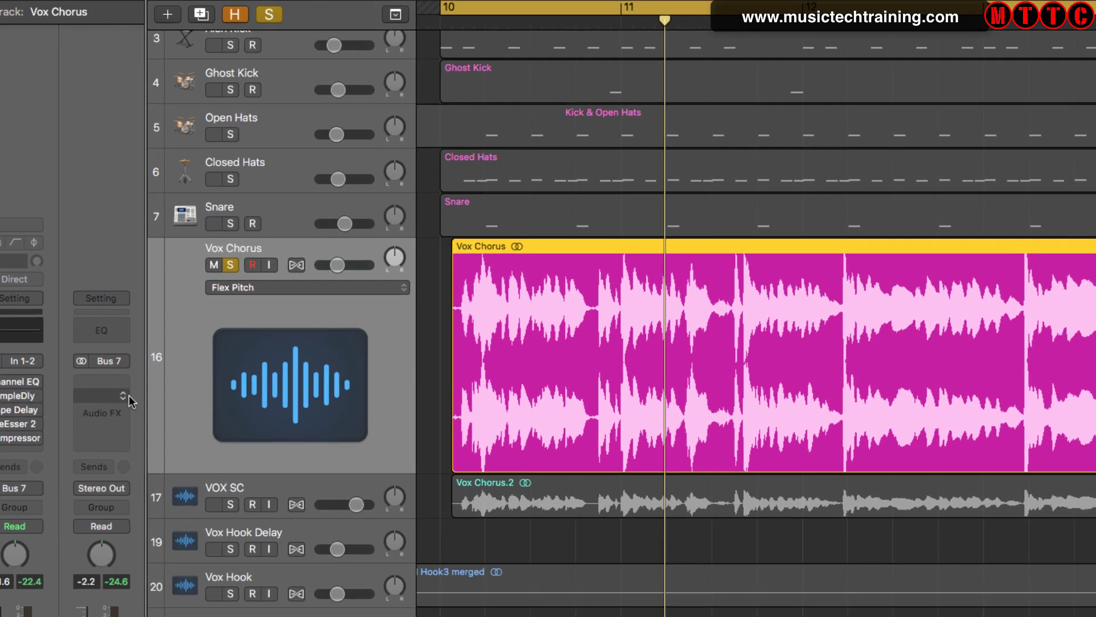
pyautogui.hotkey('shift', 'Return')
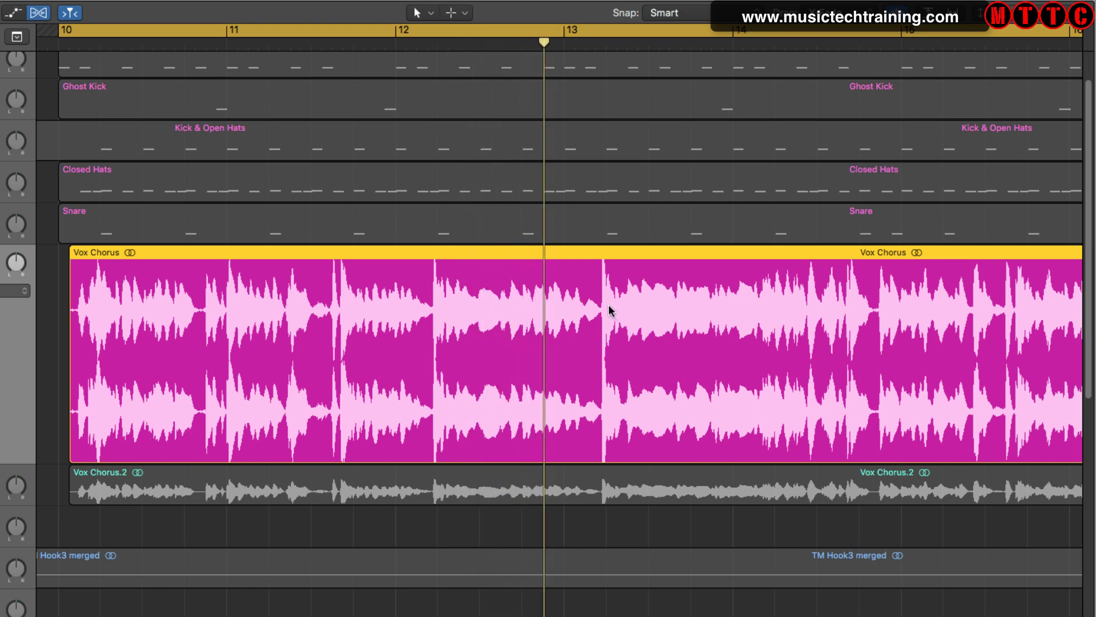
# - Stop playback and select the Vox Chorus.2 region on VOX SC so it enlarges
pyautogui.press('space')
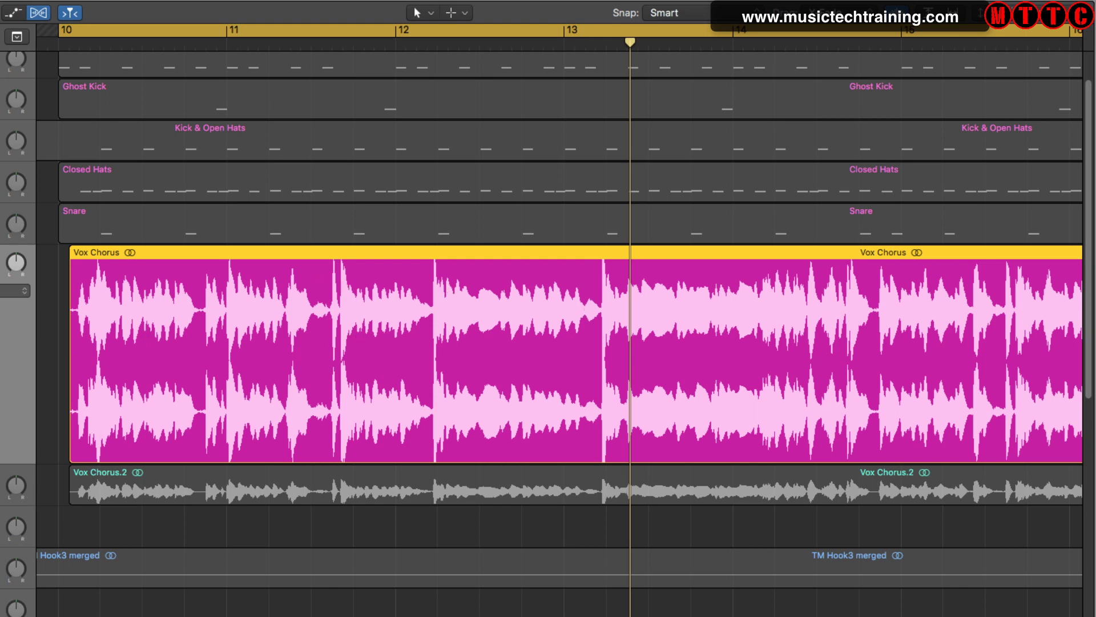
pyautogui.press('Down')
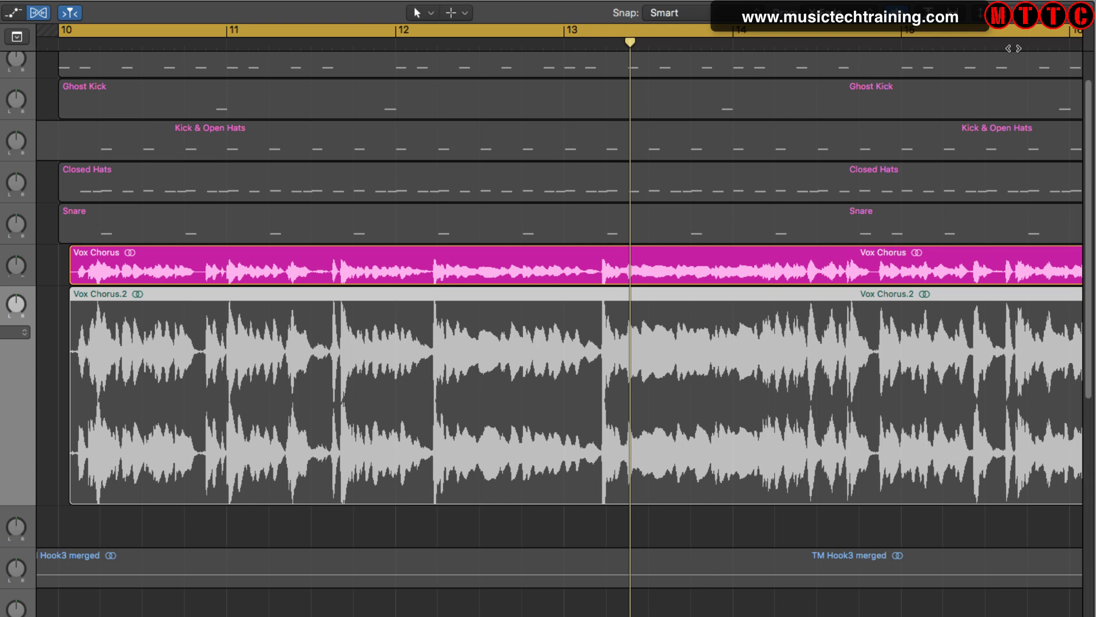
# - Split Vox Chorus.2 at 10 1 4 and delete the piece before the split
pyautogui.scroll(5, 646, 423)
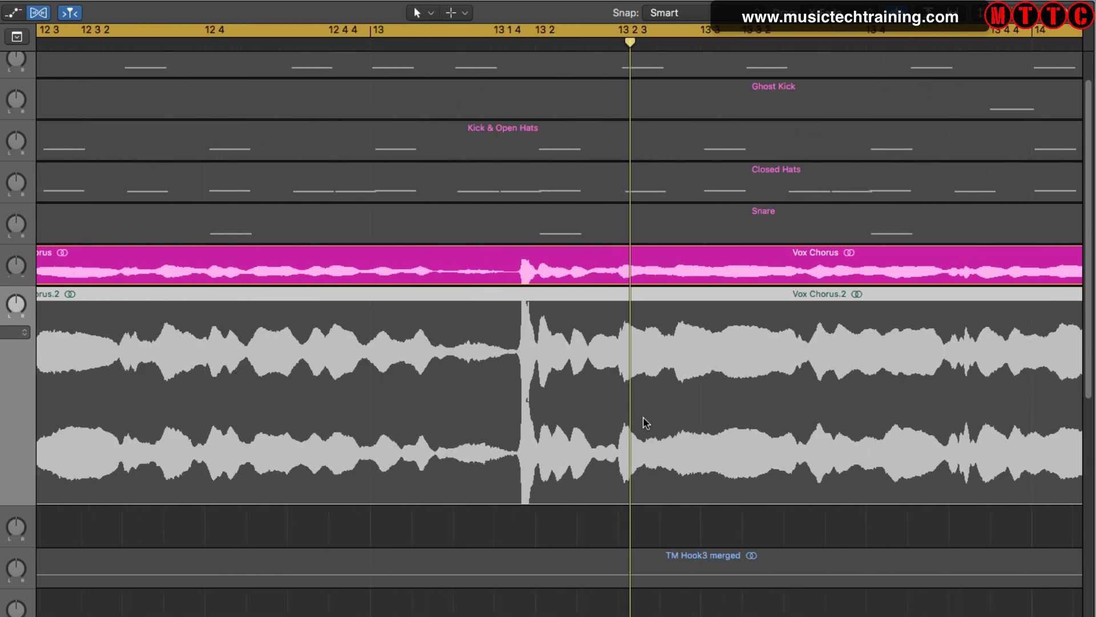
pyautogui.hscroll(-15, 560, 320)
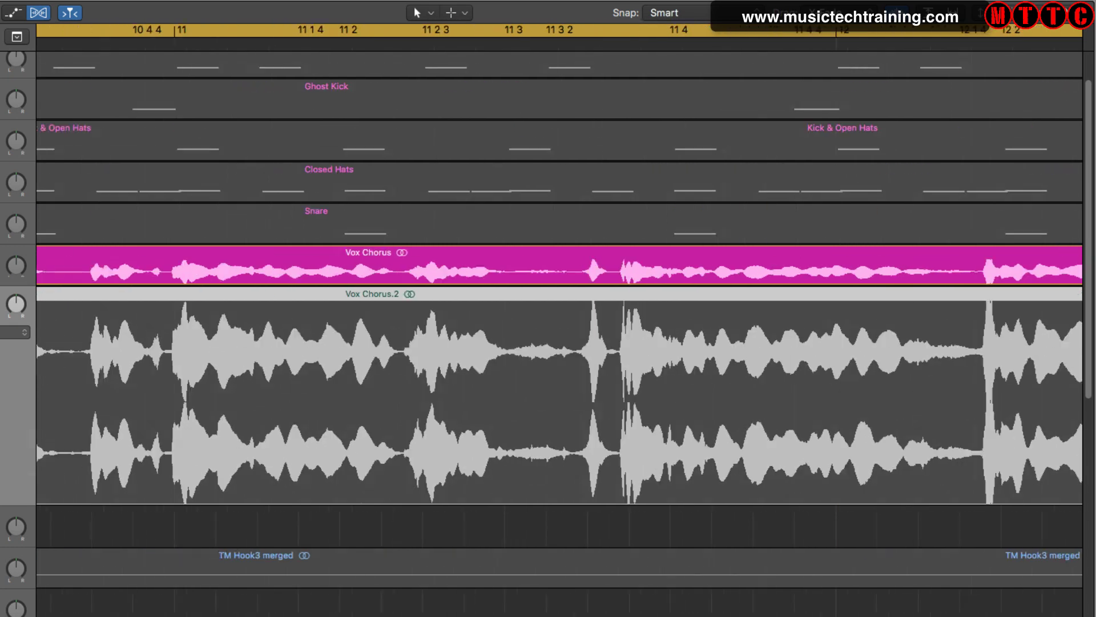
pyautogui.click(222, 47)
pyautogui.press('super+t')
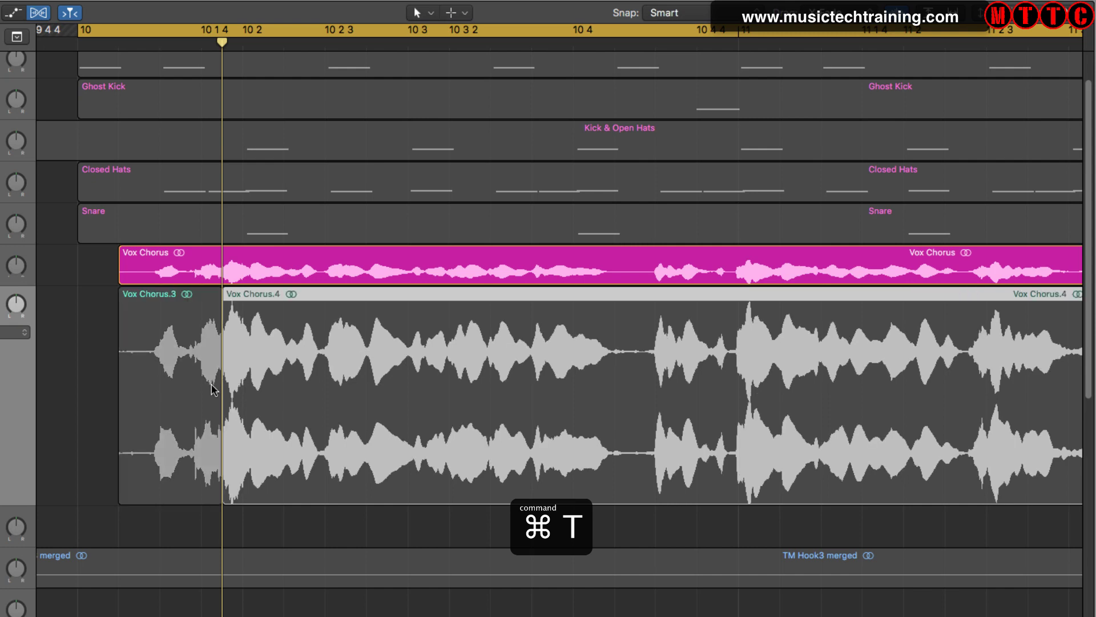
pyautogui.click(185, 388)
pyautogui.press('Delete')
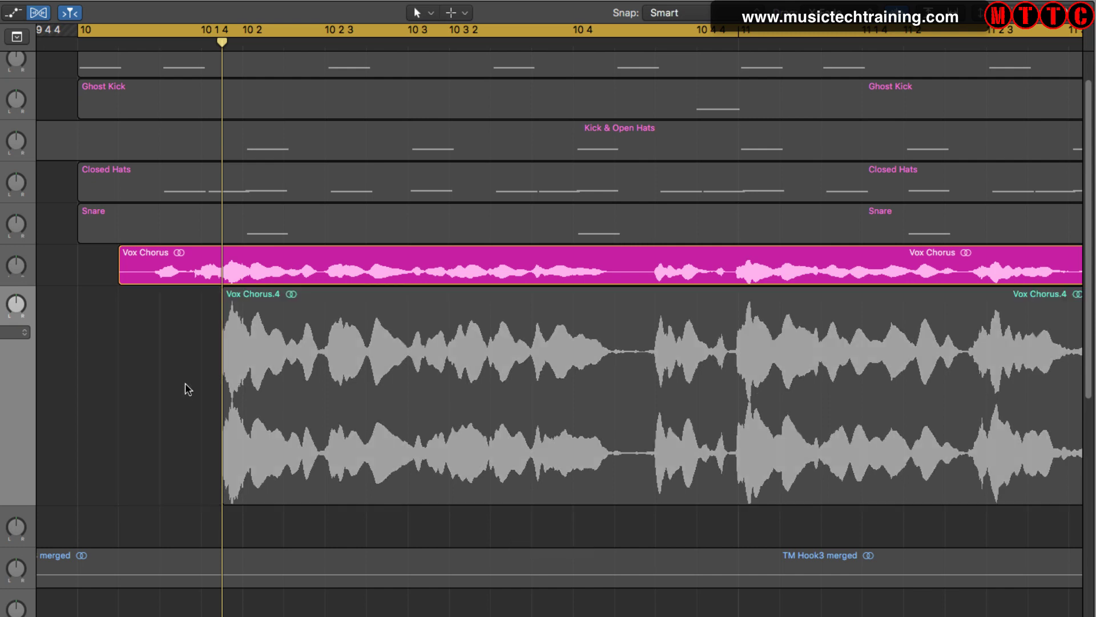
# - Split the region at 10 2, turn off cycle, and play on to find the next sibilant
pyautogui.click(250, 45)
pyautogui.press('super+t')
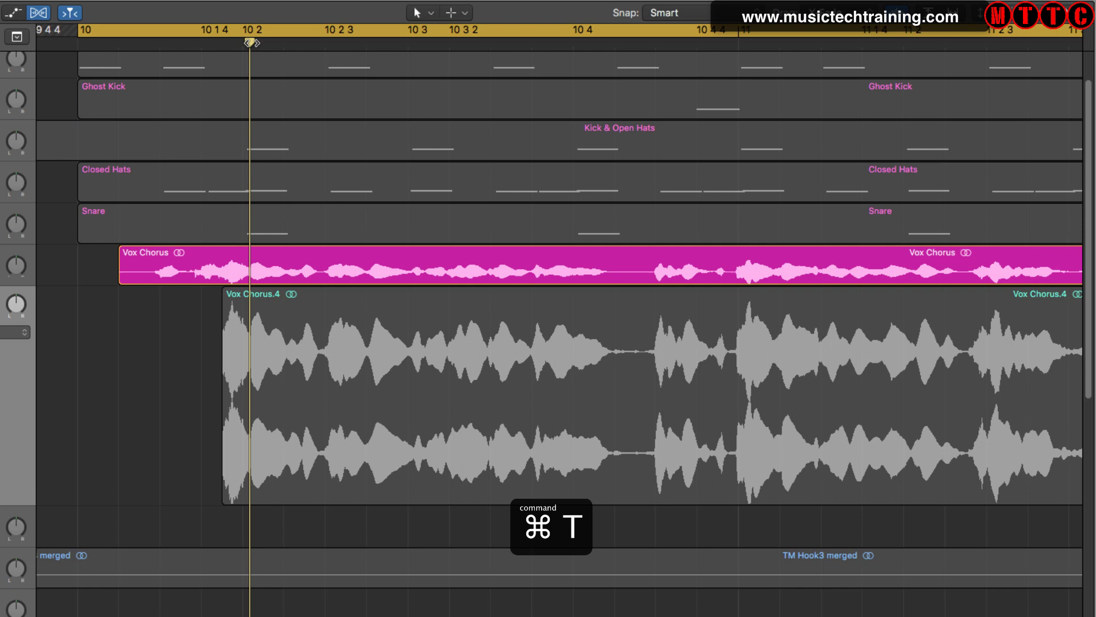
pyautogui.click(284, 457)
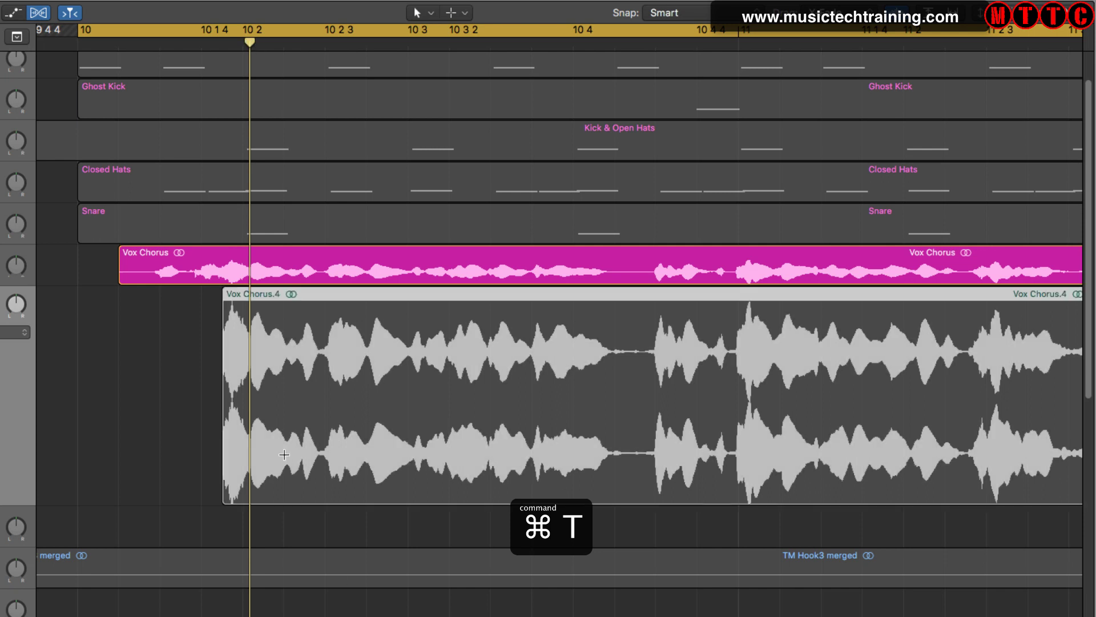
pyautogui.press('super+t')
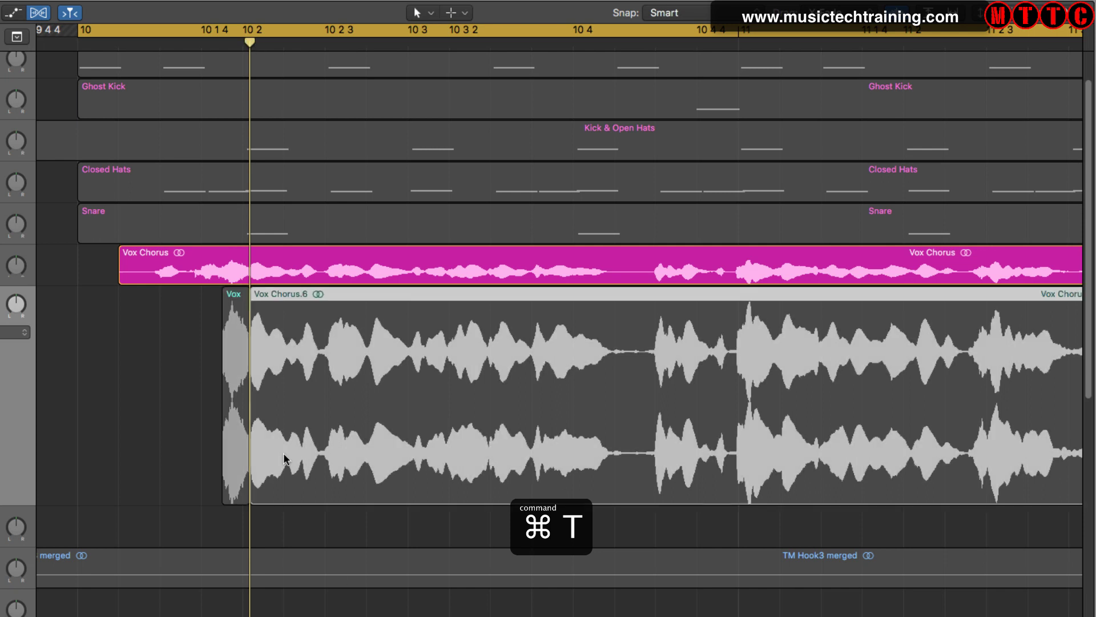
pyautogui.click(313, 32)
pyautogui.press('space')
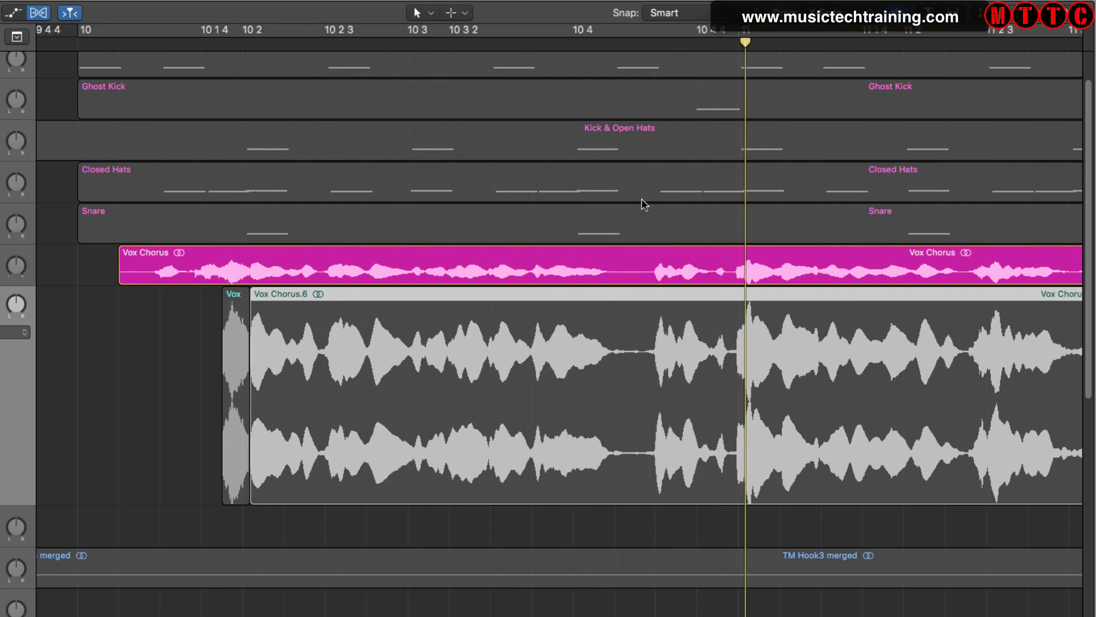
pyautogui.moveTo(734, 43); pyautogui.dragTo(744, 41)
pyautogui.press('super+t')
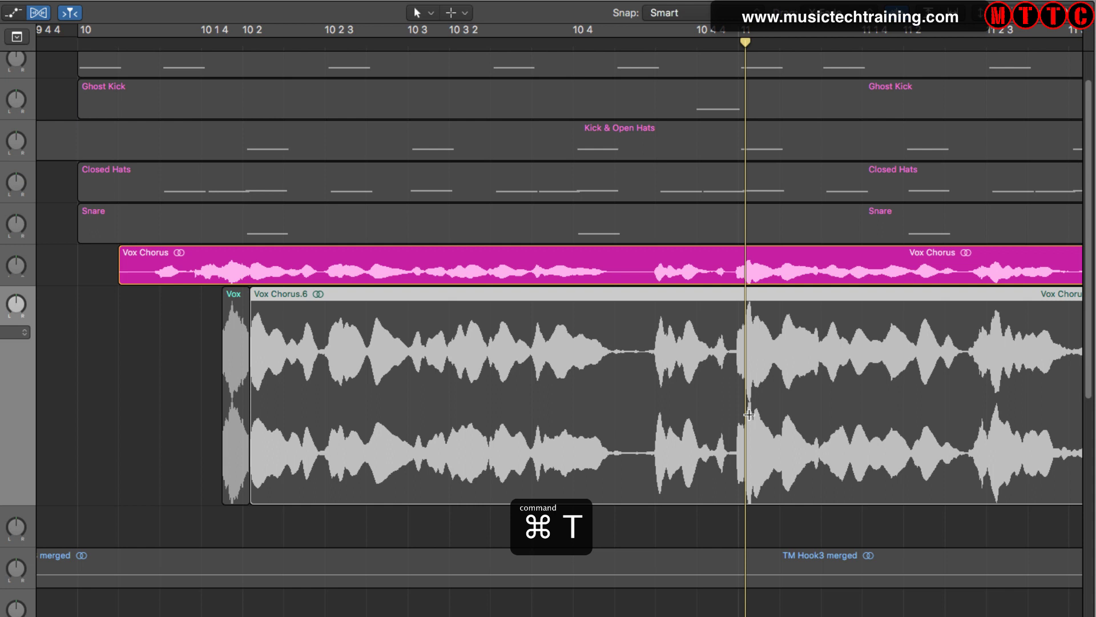
# - Split near bar 11, delete the sung Vox Chorus.7 piece, and split Vox Chorus.8 just past bar 11
pyautogui.press('super+t')
pyautogui.click(576, 427)
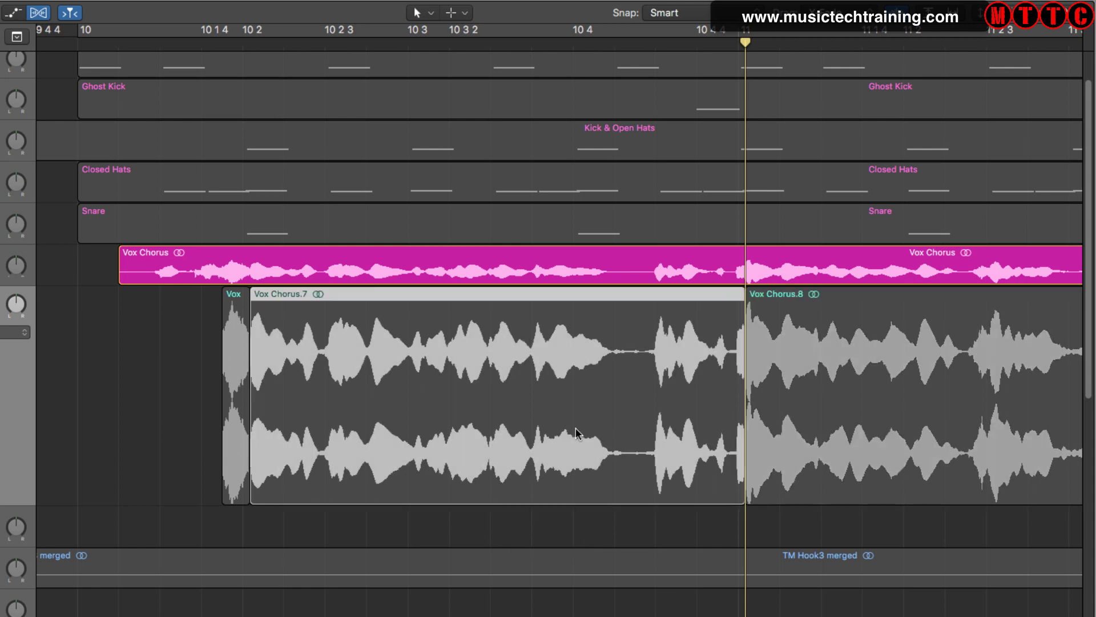
pyautogui.press('Delete')
pyautogui.click(773, 44)
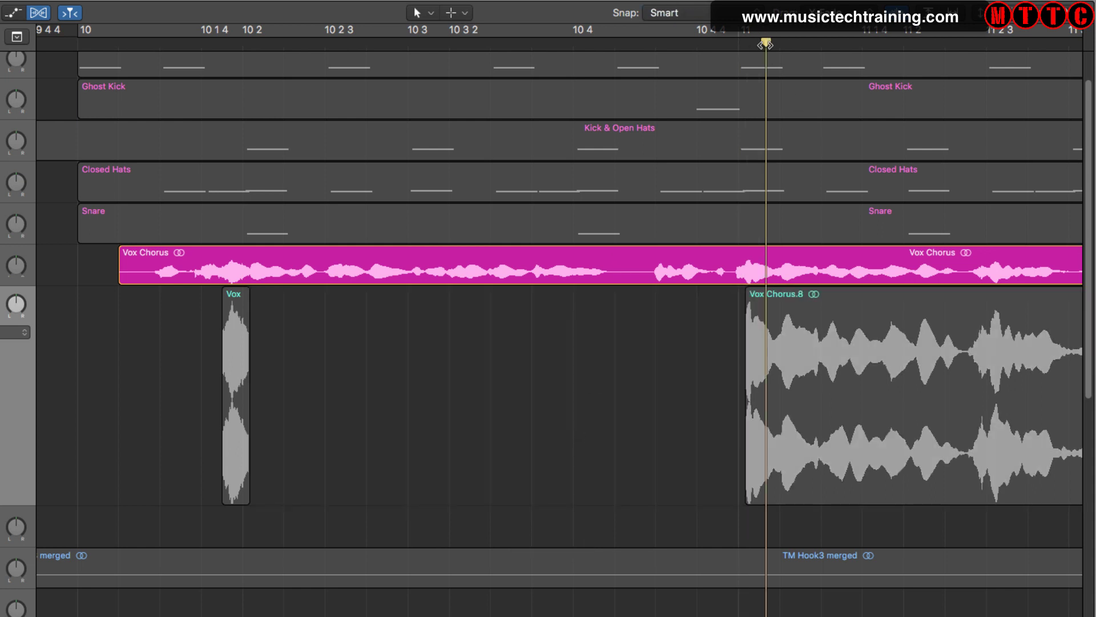
pyautogui.press('super+t')
pyautogui.click(795, 380)
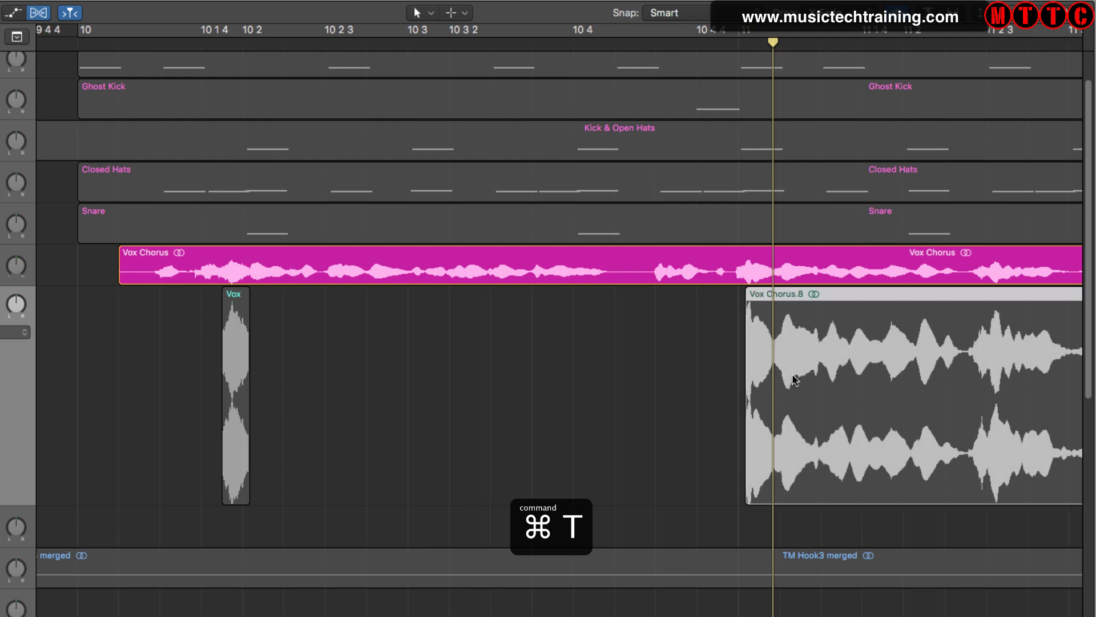
pyautogui.press('super+t')
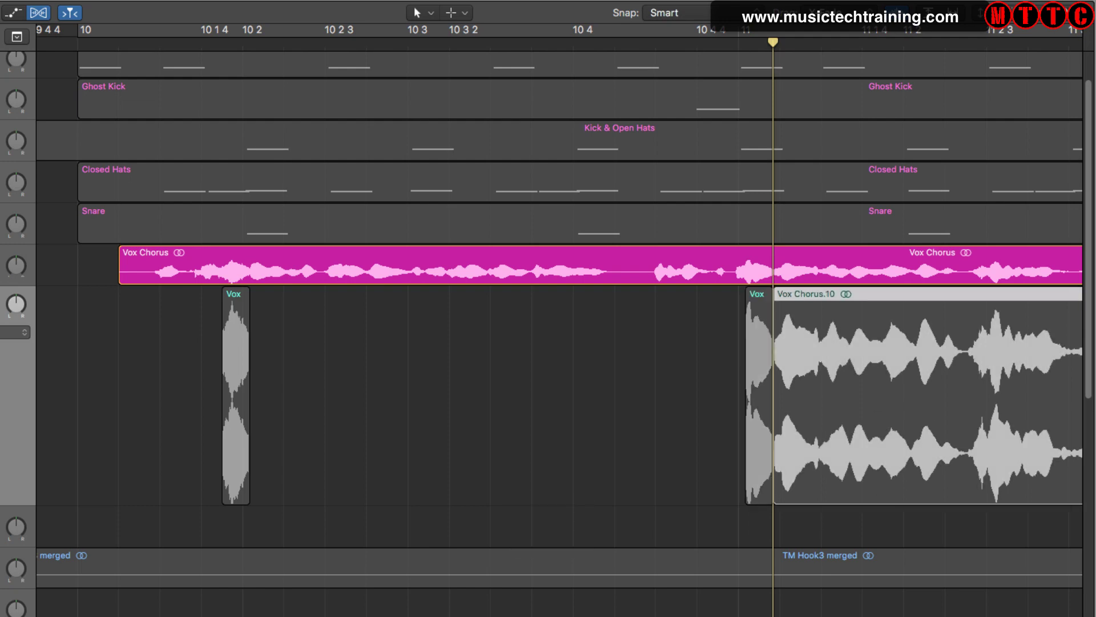
# - Zoom in around 11 2 3, split Vox Chorus.10 at the burst's start, and delete sung Vox Chorus.11
pyautogui.hscroll(15, 164, 489)
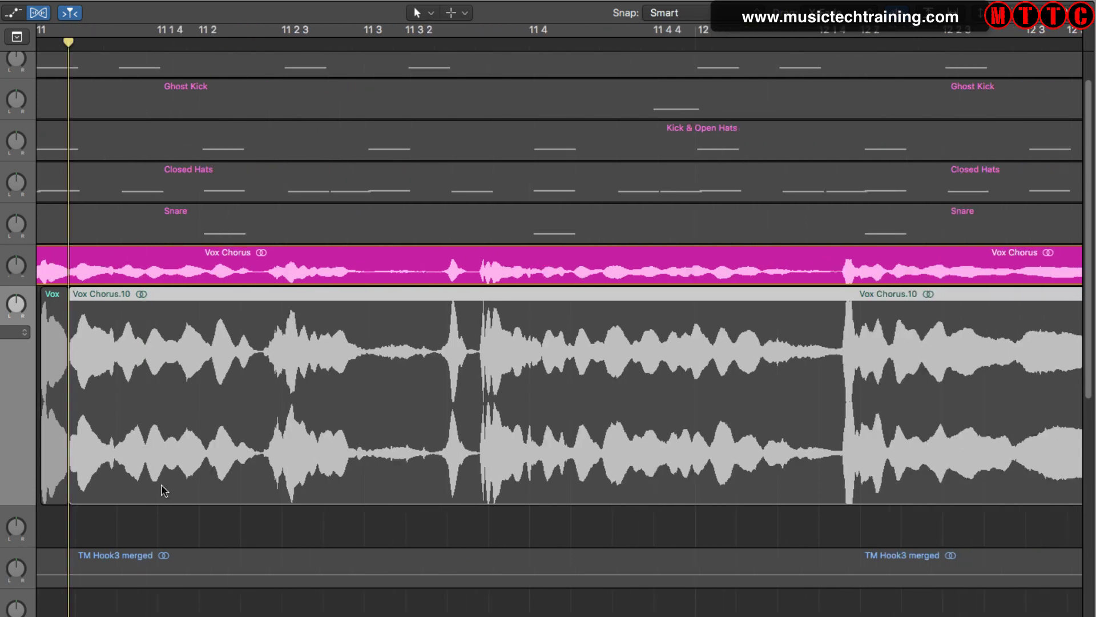
pyautogui.press('space')
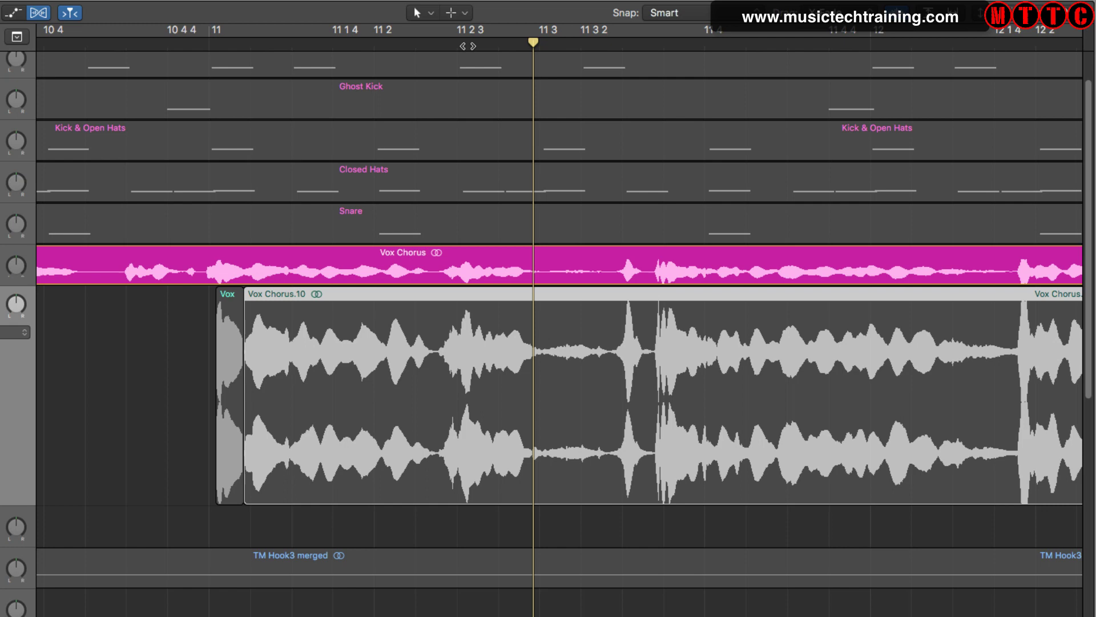
pyautogui.moveTo(467, 46); pyautogui.dragTo(462, 45)
pyautogui.press('super+Right')
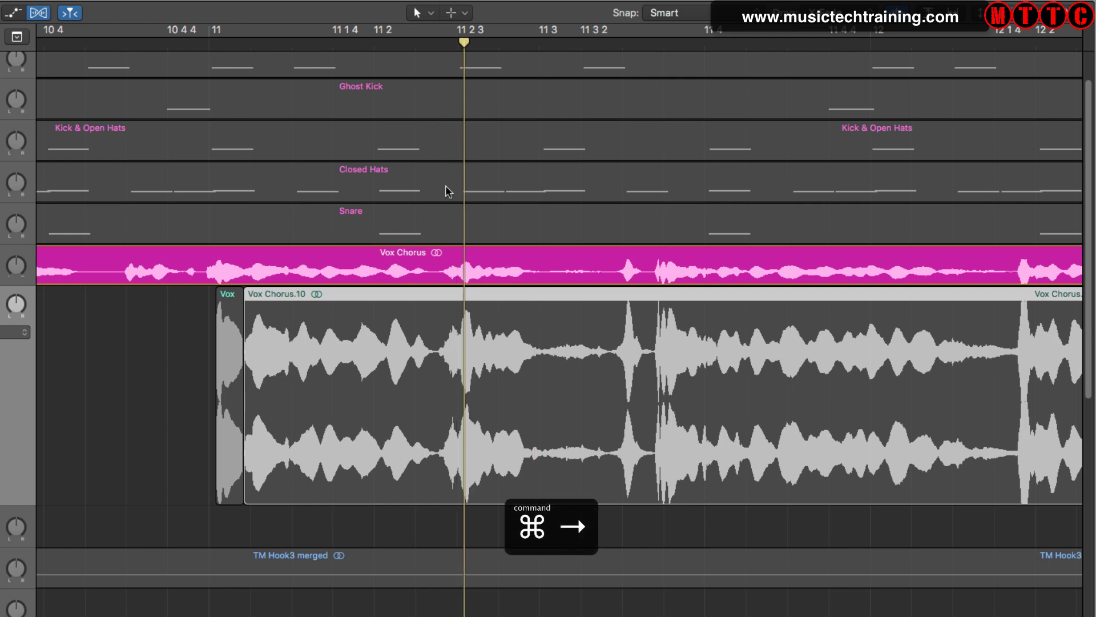
pyautogui.press('super+Right')
pyautogui.press('super+Right')
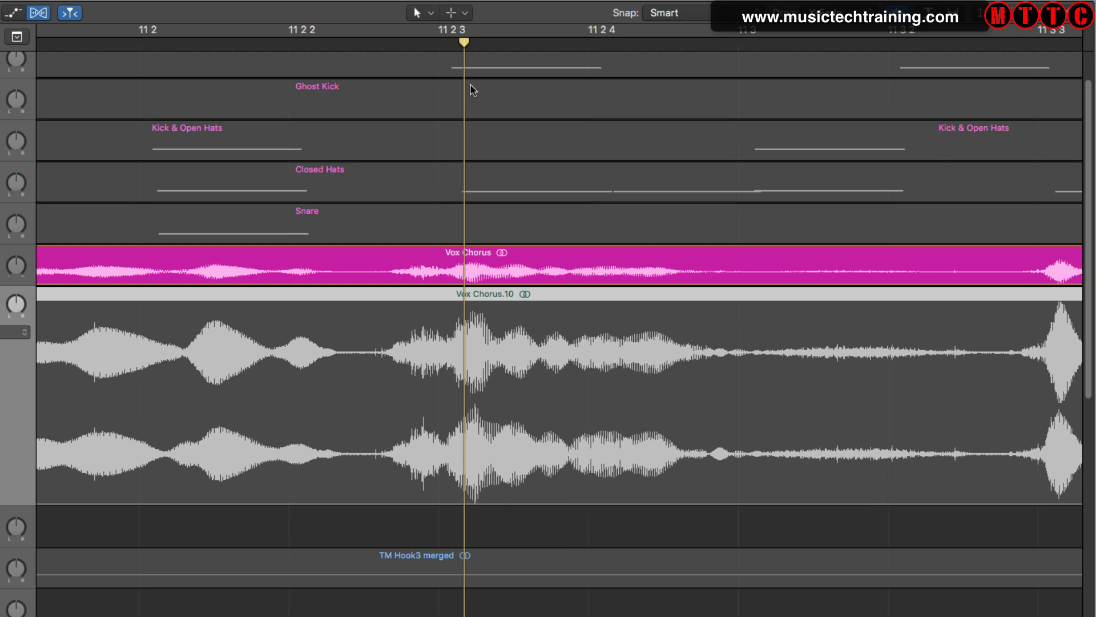
pyautogui.press('super+Left')
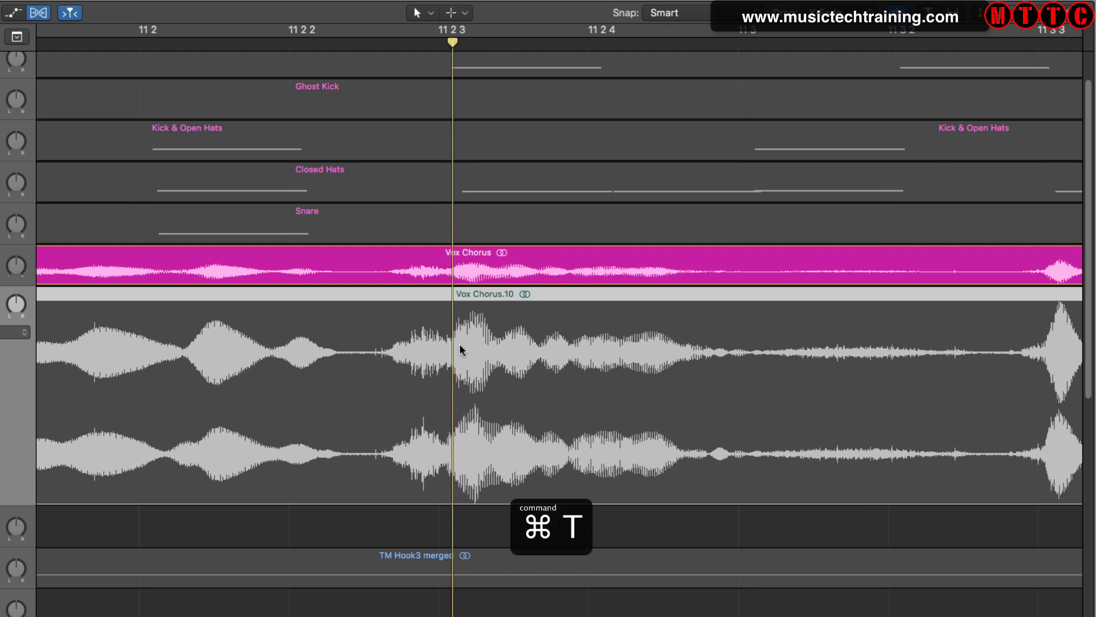
pyautogui.press('super+Left')
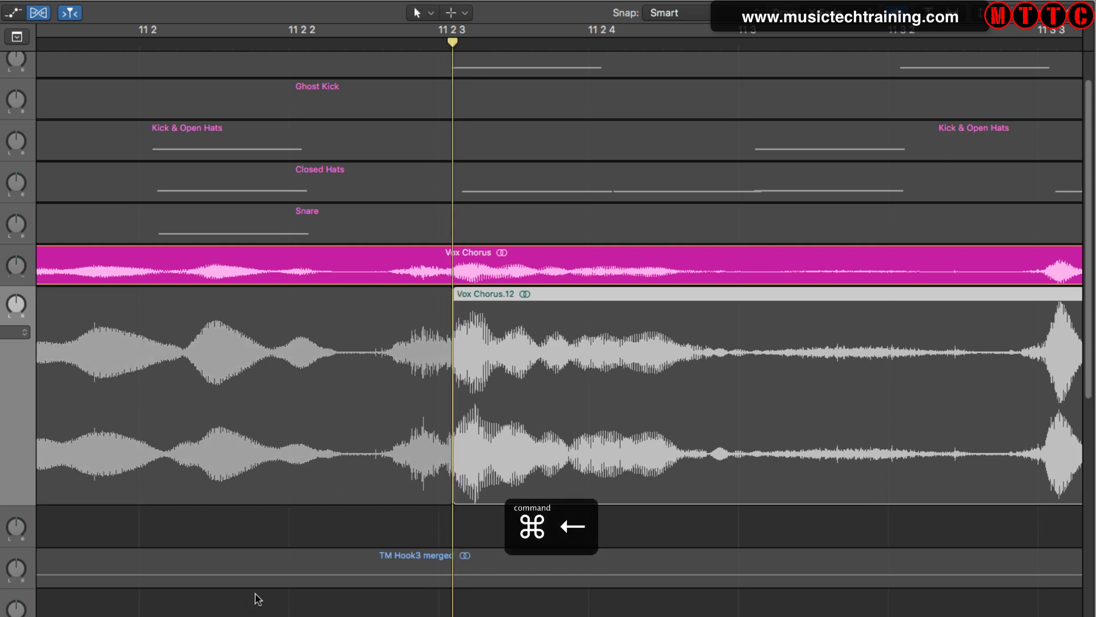
pyautogui.press('super+Left')
pyautogui.press('super+Left')
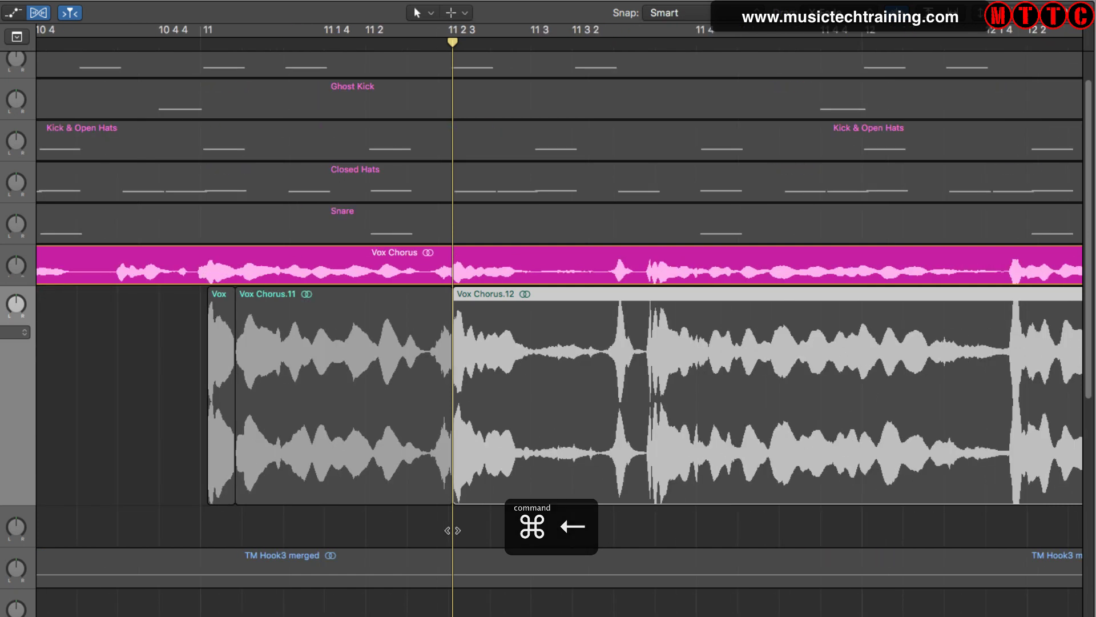
pyautogui.click(347, 439)
pyautogui.press('Delete')
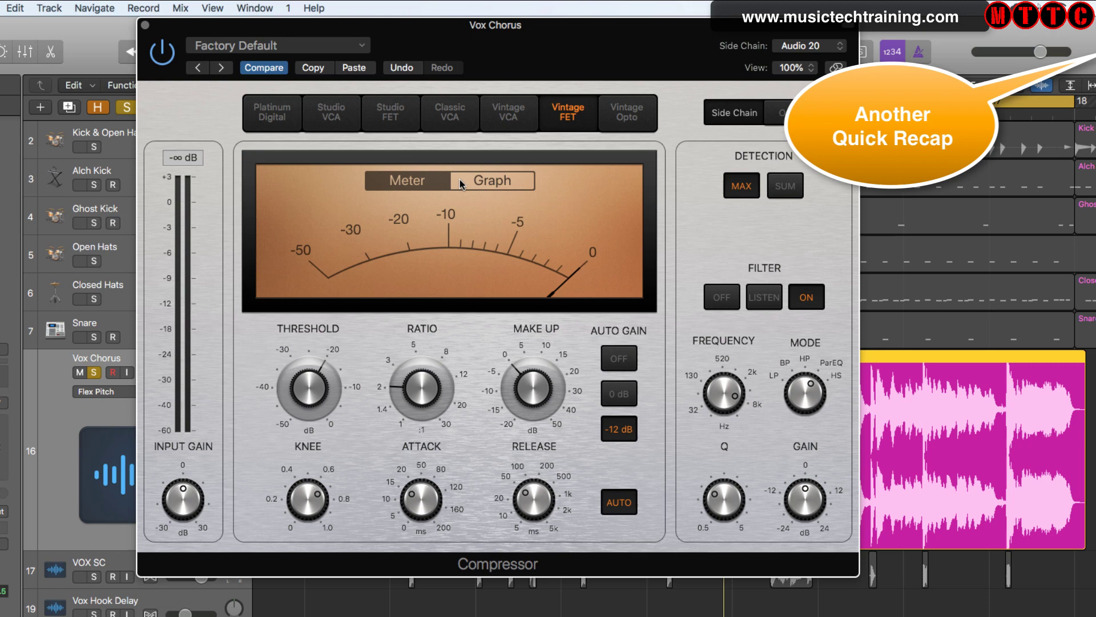
# - Review the Vox Chorus Vintage FET compressor's side-chain setup keyed from Audio 20
pyautogui.moveTo(748, 397)
pyautogui.moveTo(785, 493)
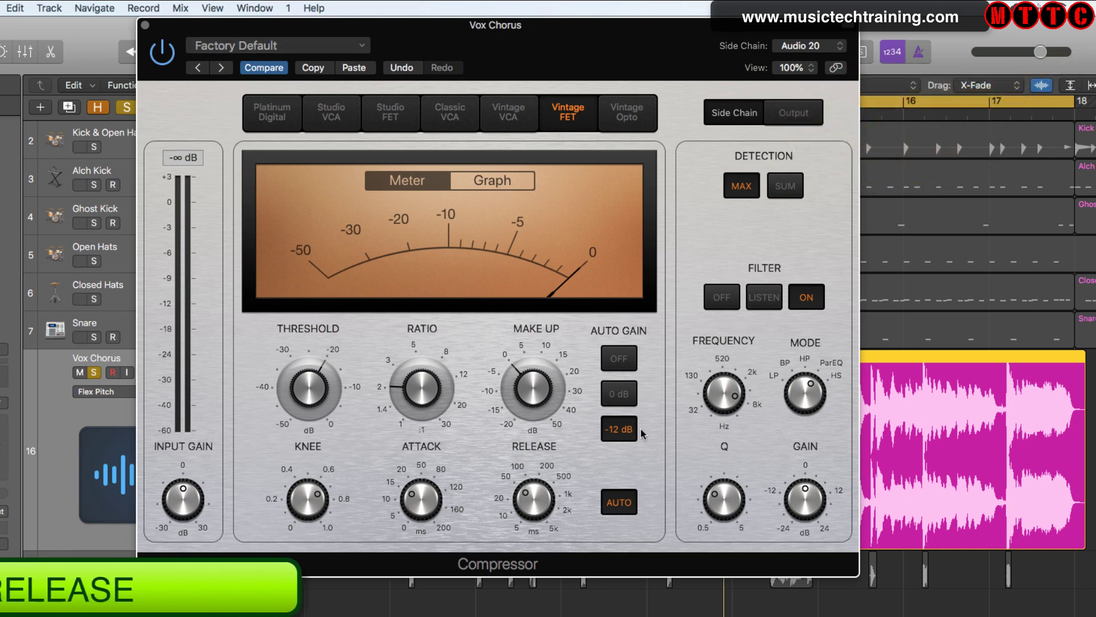
# - Turn off auto gain and auto release, and lower the Vintage FET compressor's attack time
pyautogui.click(620, 362)
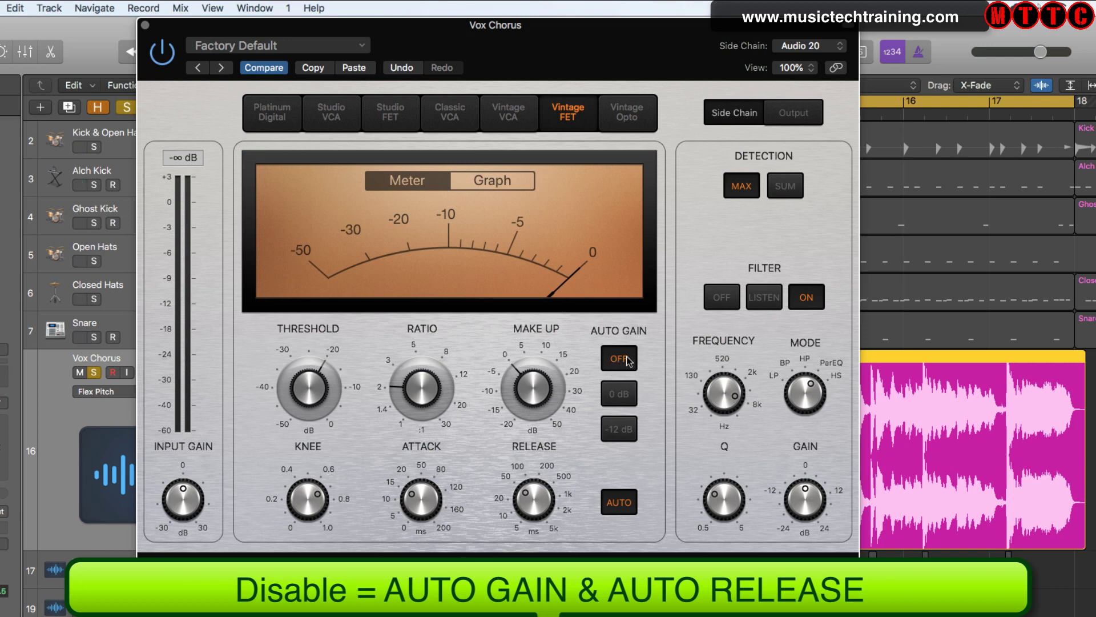
pyautogui.click(625, 508)
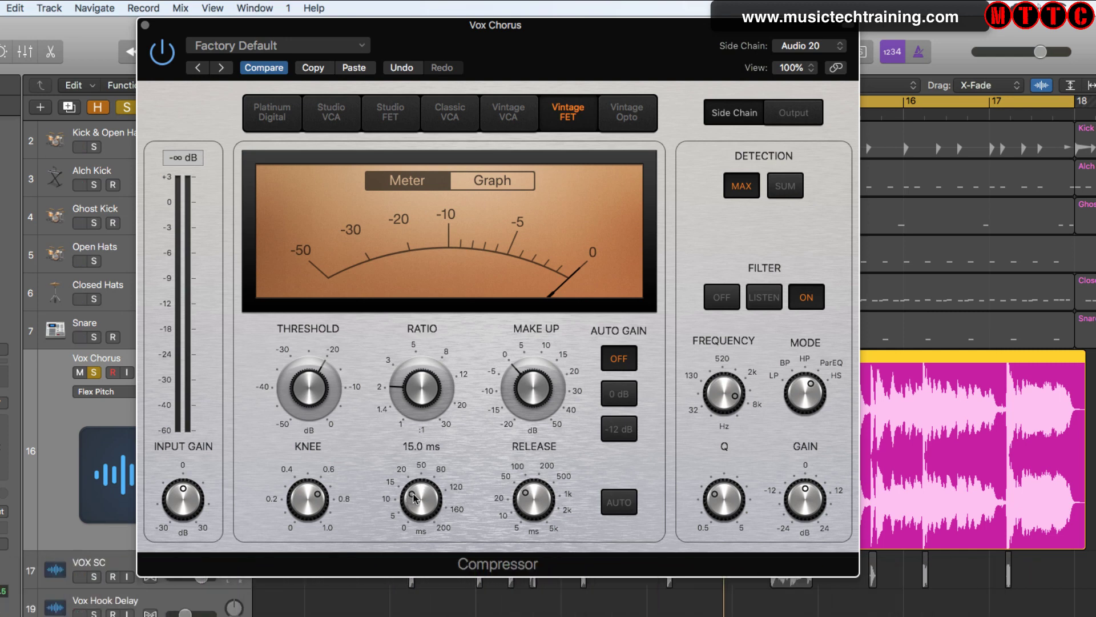
pyautogui.moveTo(408, 496); pyautogui.dragTo(408, 517)
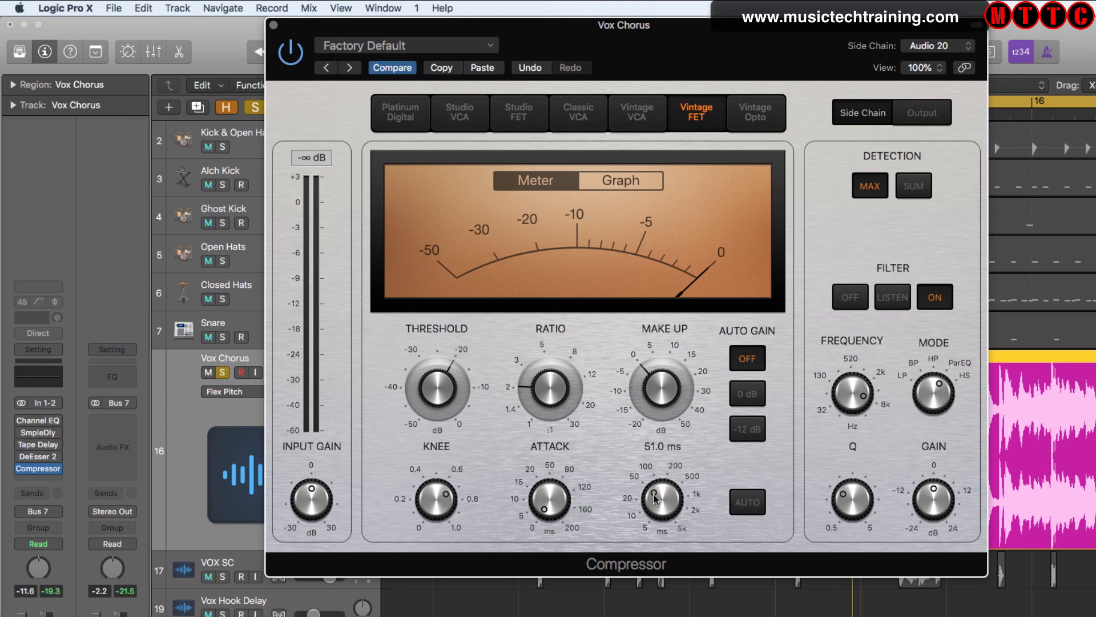
pyautogui.click(21, 433)
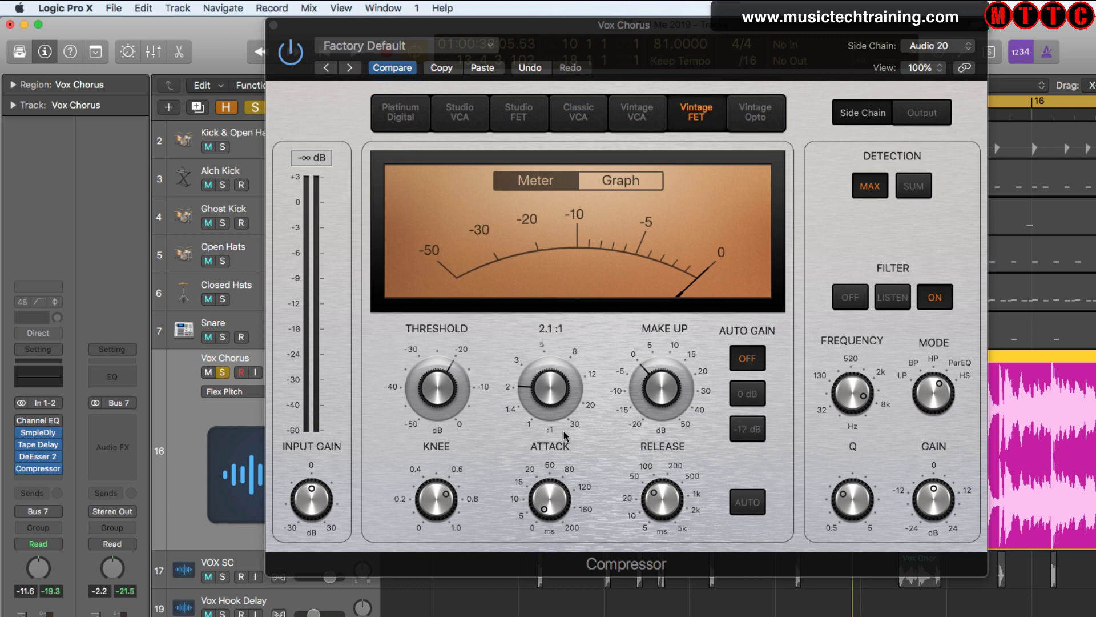
pyautogui.moveTo(449, 380)
pyautogui.moveTo(551, 371)
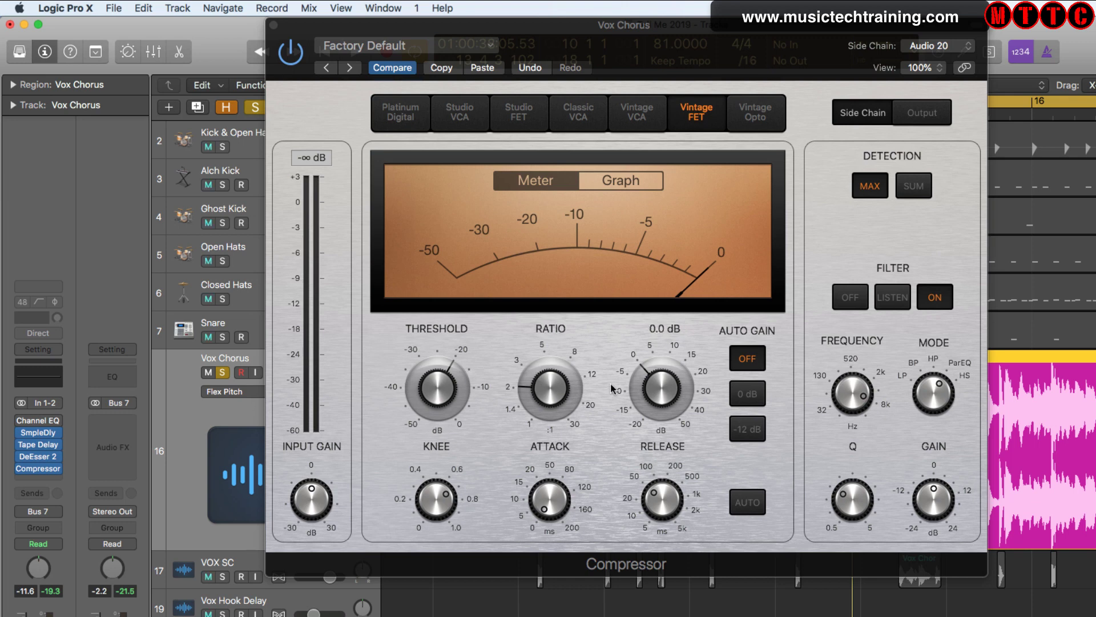
pyautogui.moveTo(458, 429)
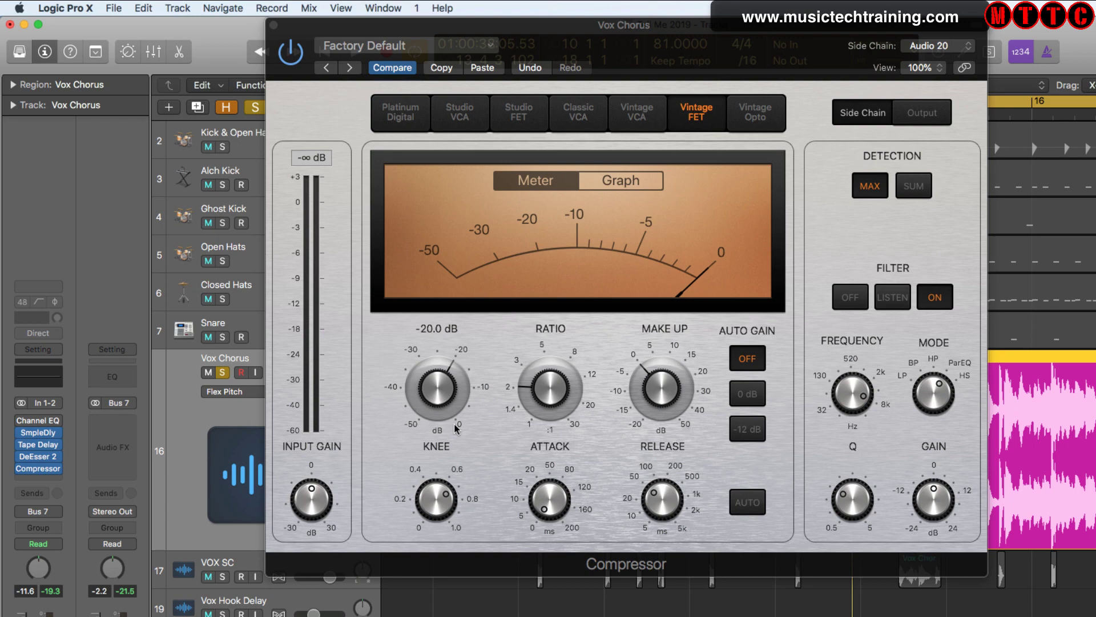
# - Raise the compressor ratio to 3.2:1
pyautogui.moveTo(562, 402)
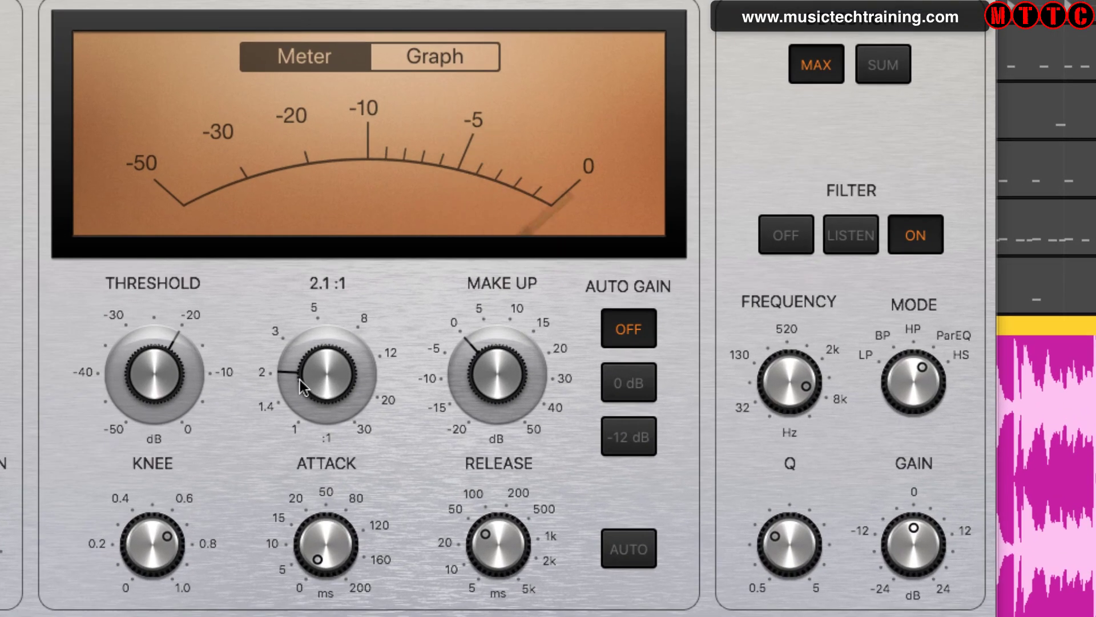
pyautogui.moveTo(532, 392); pyautogui.dragTo(532, 365)
pyautogui.moveTo(299, 338); pyautogui.dragTo(300, 331)
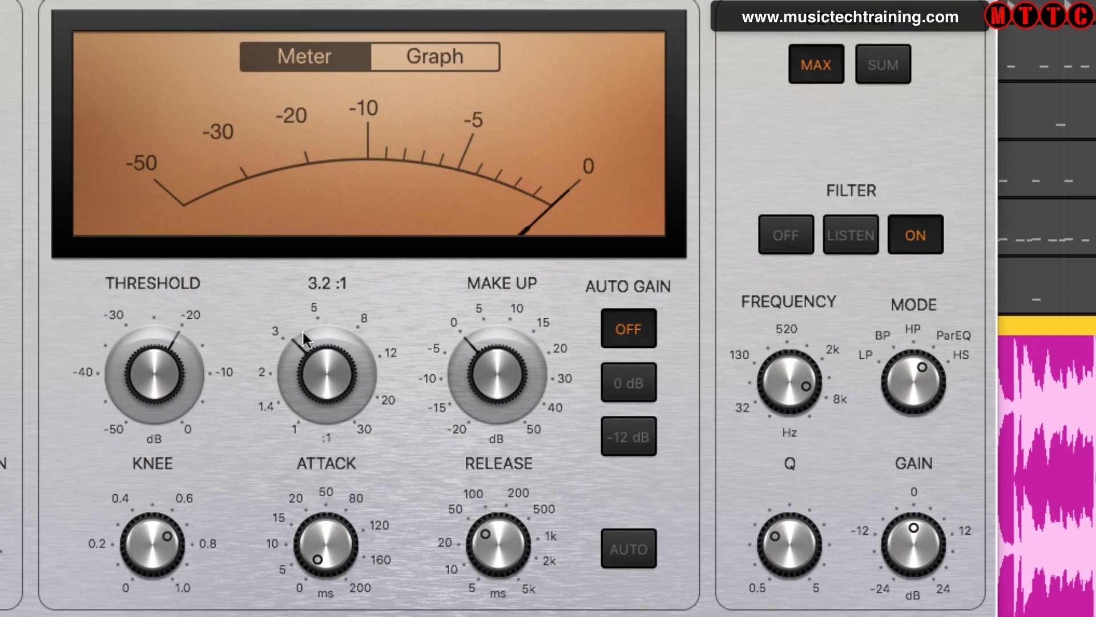
# - Sweep the release up to 5000 ms, then back down to about 29 ms
pyautogui.moveTo(197, 347)
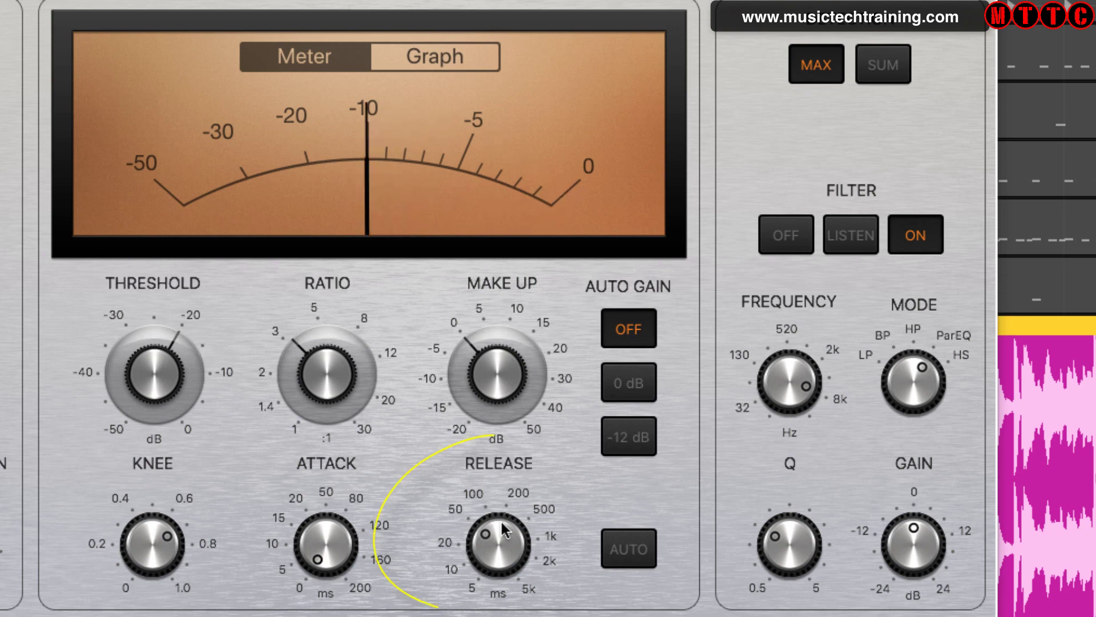
pyautogui.moveTo(494, 532)
pyautogui.moveTo(460, 537); pyautogui.dragTo(512, 499)
pyautogui.moveTo(515, 496)
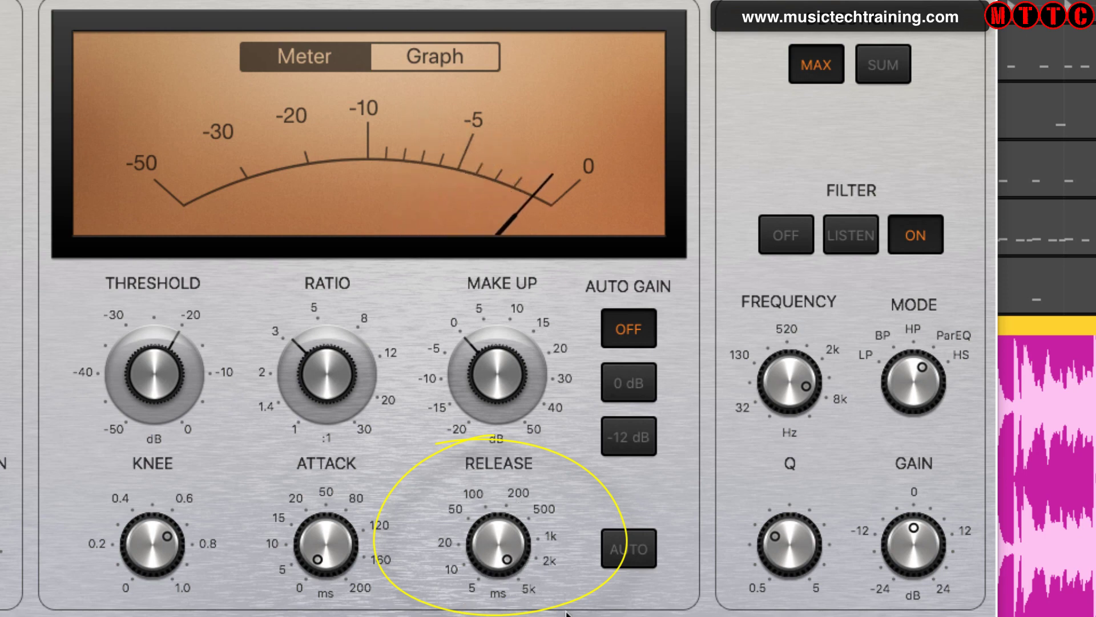
pyautogui.moveTo(536, 611)
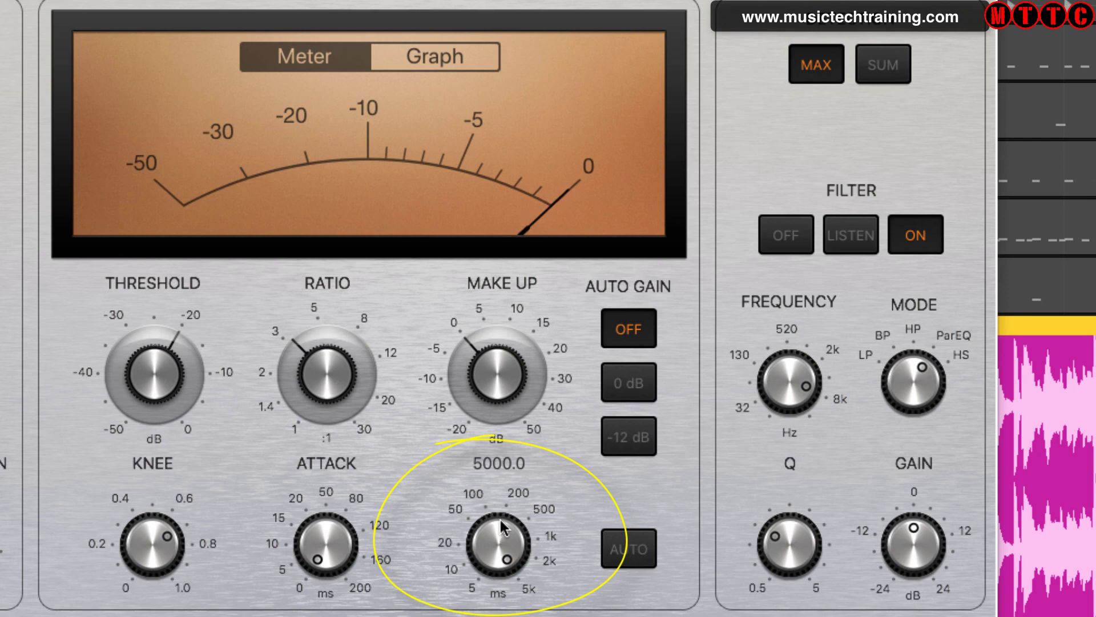
pyautogui.moveTo(502, 528); pyautogui.dragTo(479, 552)
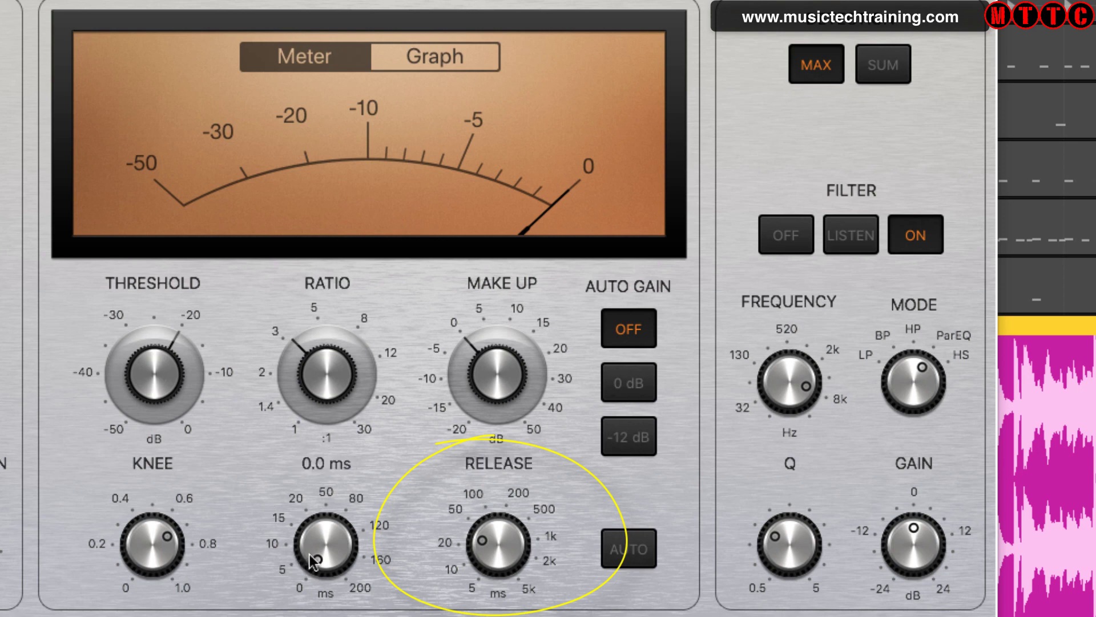
# - Raise the compressor threshold from -20 dB to about -15.5 dB
pyautogui.moveTo(151, 365)
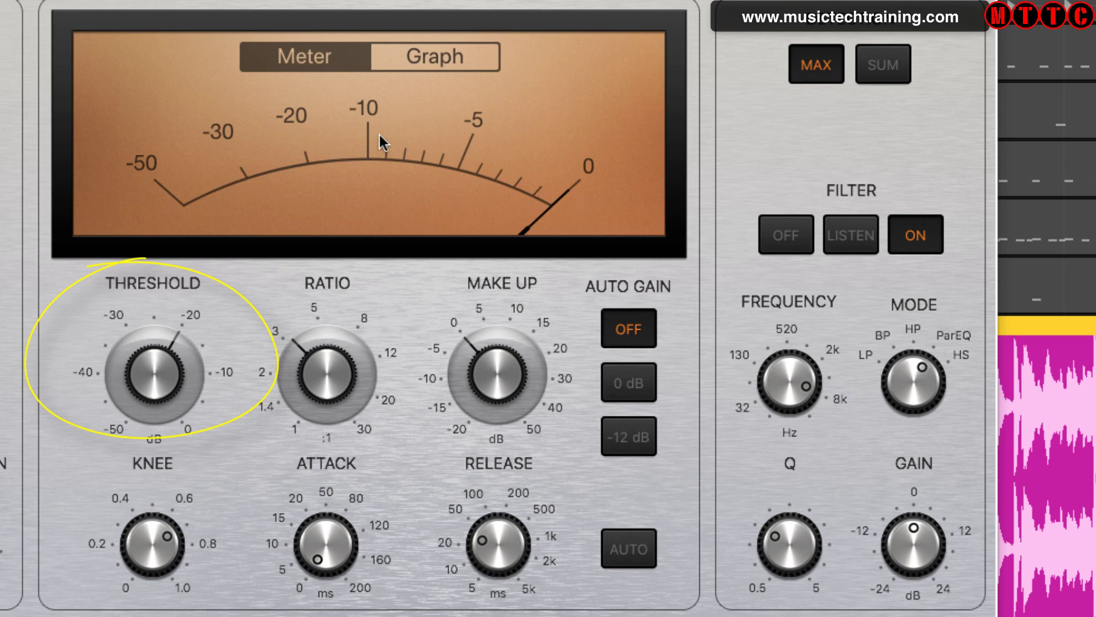
pyautogui.moveTo(167, 347)
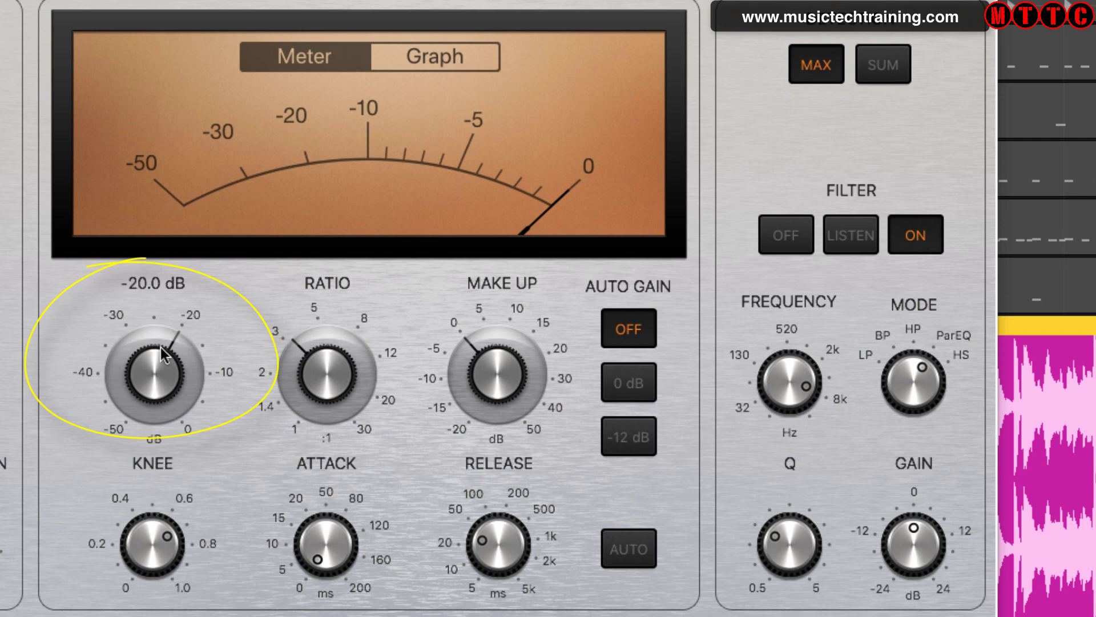
pyautogui.moveTo(160, 347); pyautogui.dragTo(159, 315)
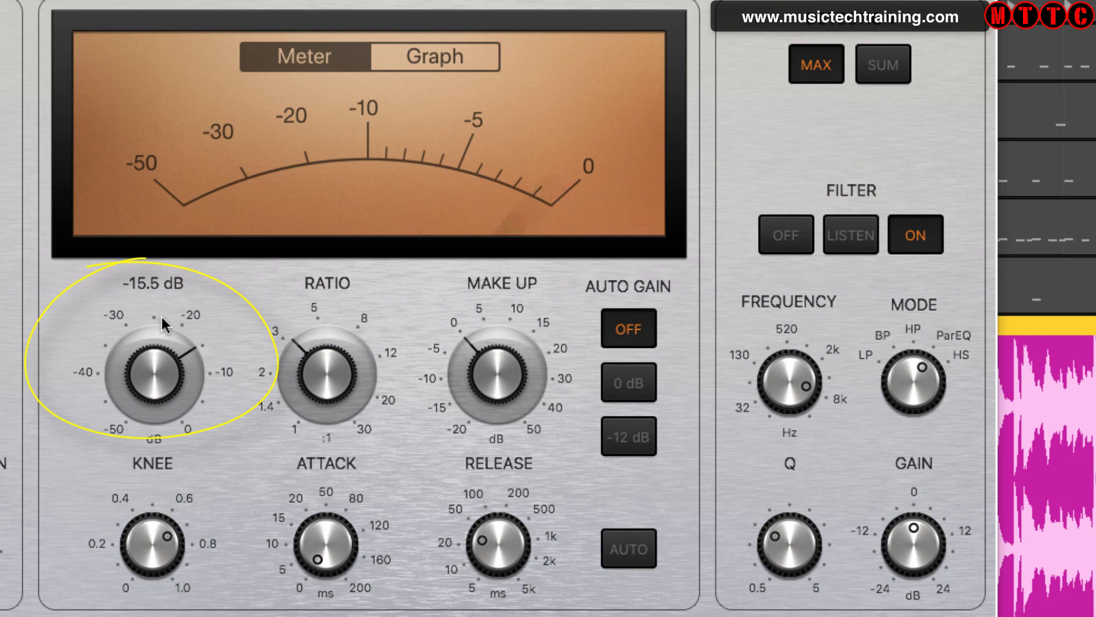
# - Ease the compressor ratio back down to 3.1:1
pyautogui.moveTo(304, 338)
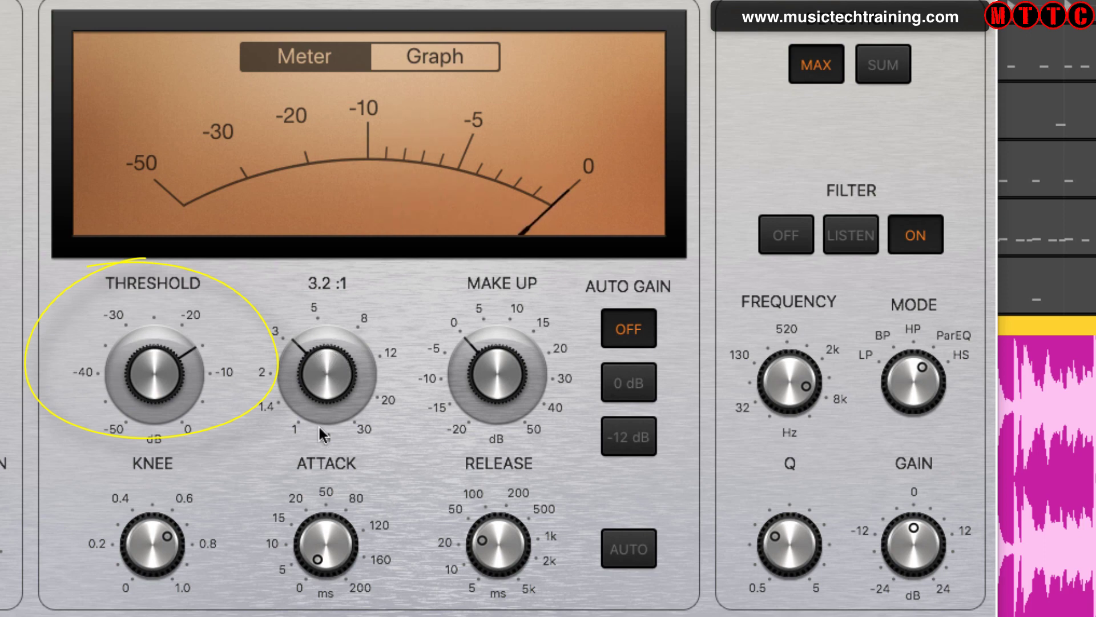
pyautogui.moveTo(337, 496)
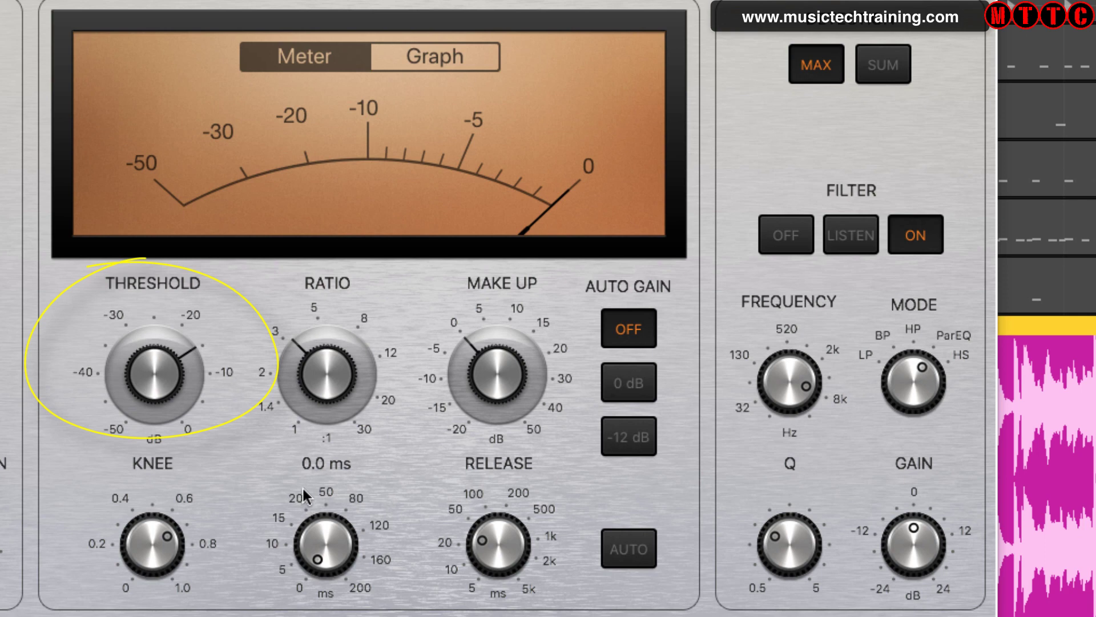
pyautogui.moveTo(323, 381)
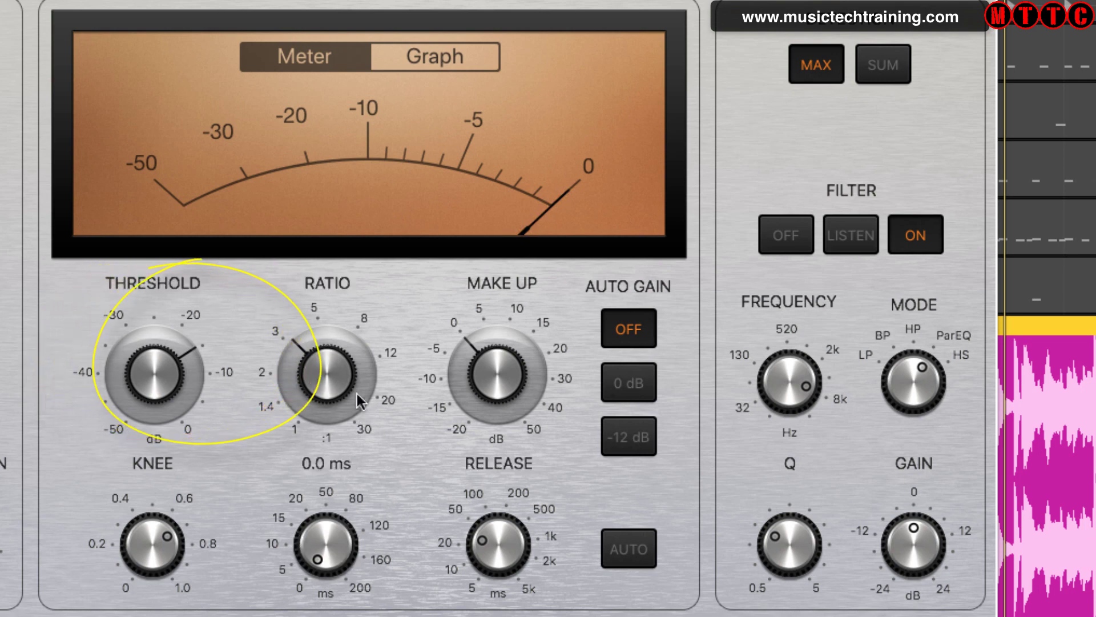
pyautogui.moveTo(304, 354); pyautogui.dragTo(299, 386)
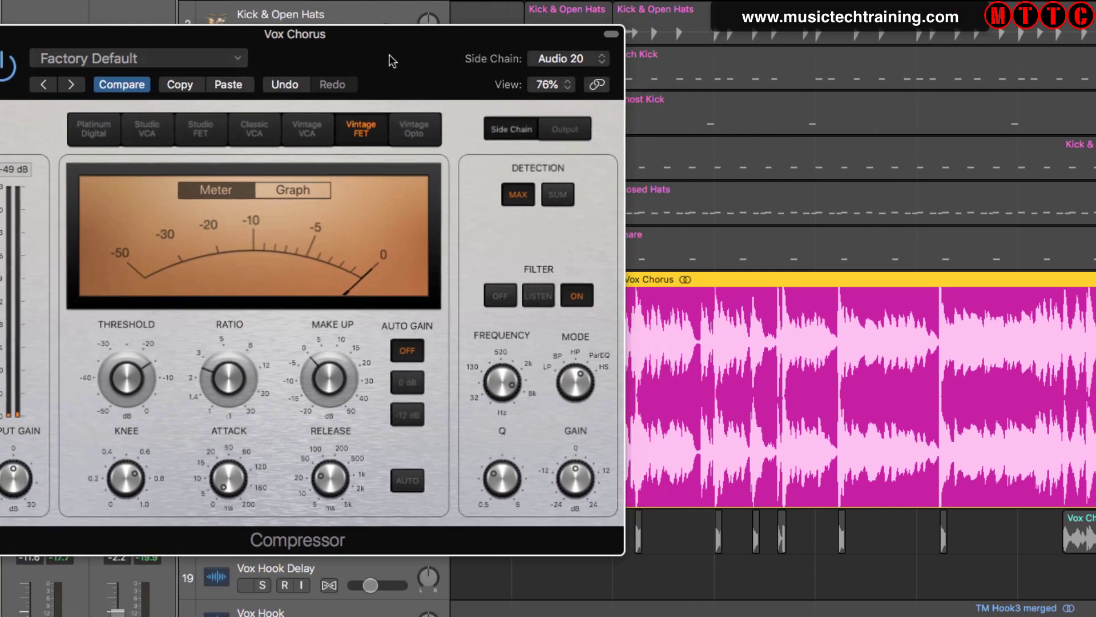
# - Shorten the compressor release to 20.0 ms while listening, then stop playback
pyautogui.moveTo(393, 61)
pyautogui.mouseDown()
pyautogui.moveTo(358, 57)
pyautogui.moveTo(383, 67)
pyautogui.mouseUp()
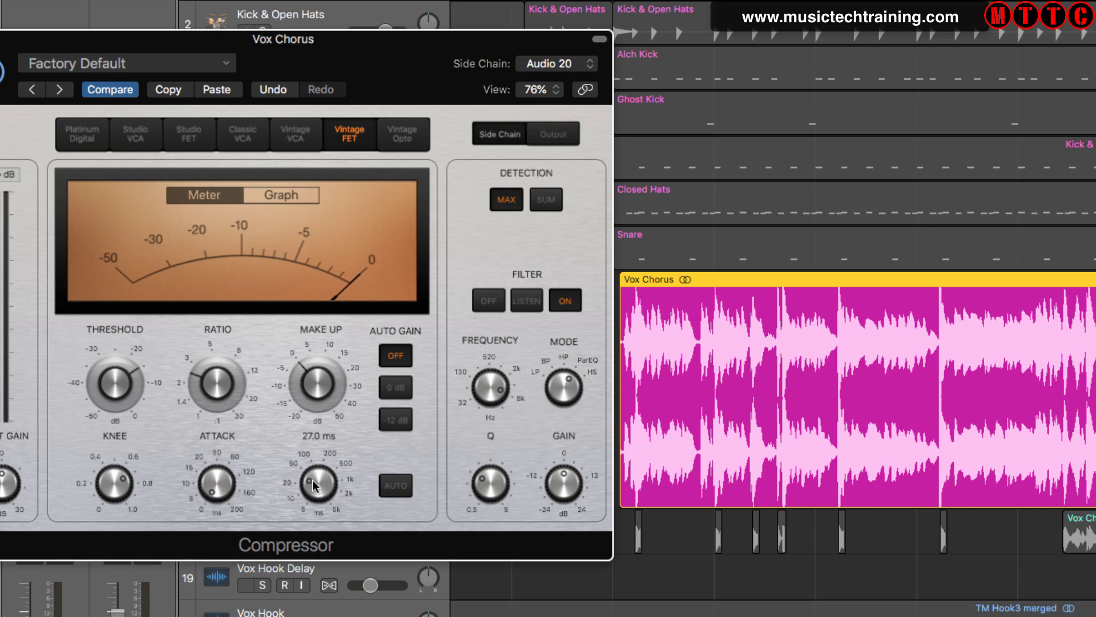
pyautogui.moveTo(312, 480); pyautogui.dragTo(313, 489)
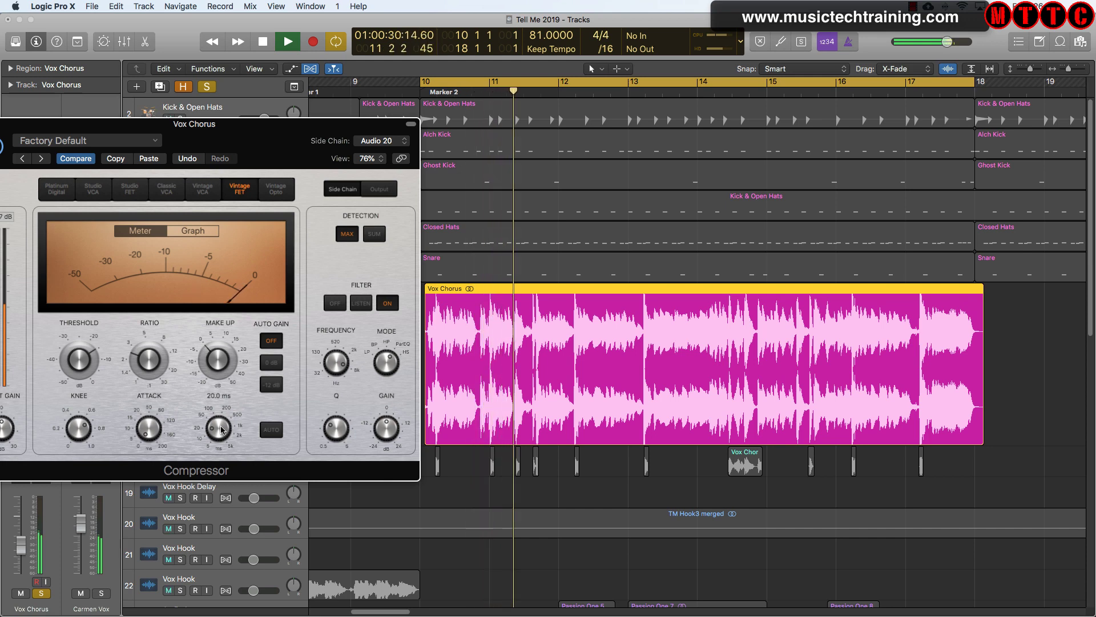
pyautogui.press('space')
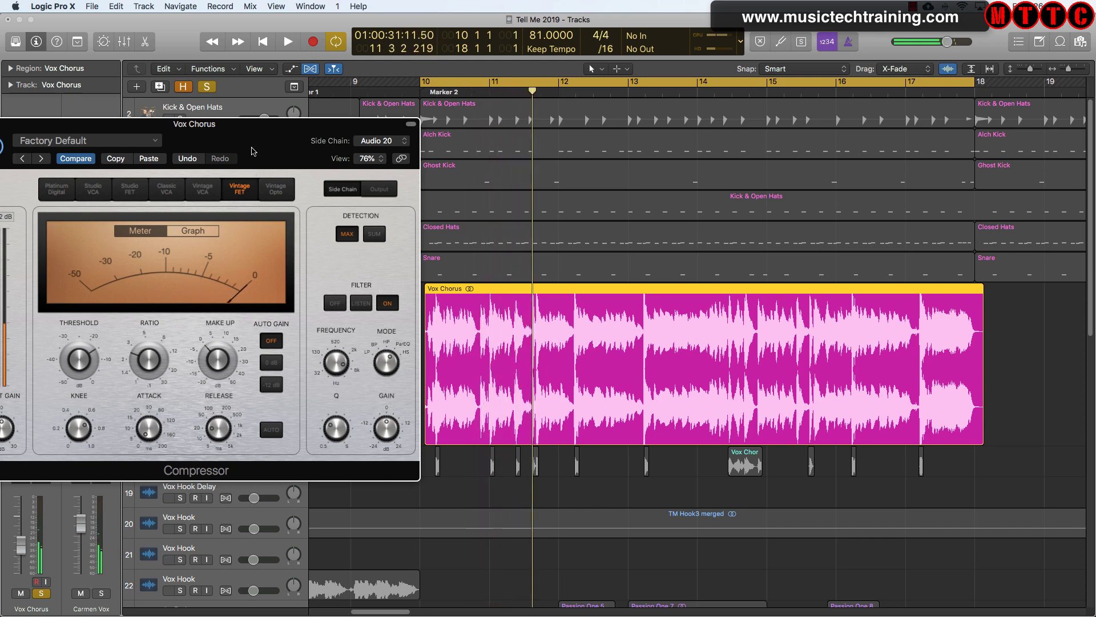
pyautogui.moveTo(253, 151); pyautogui.dragTo(297, 143)
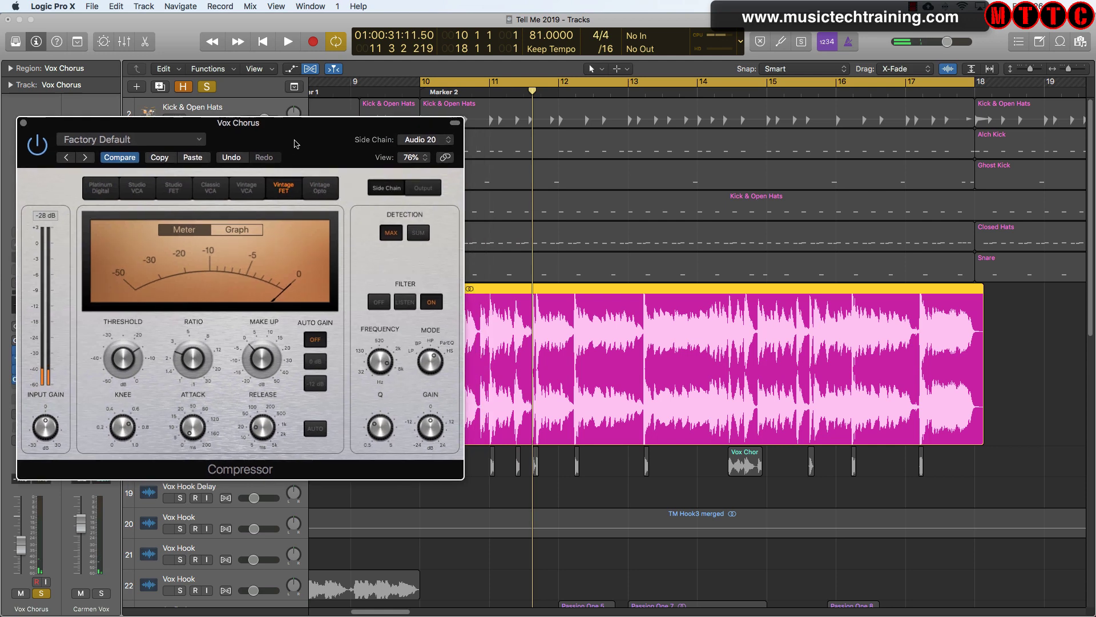
# - Unsolo Vox Chorus and play it against the full mix
pyautogui.click(215, 103)
pyautogui.press('s')
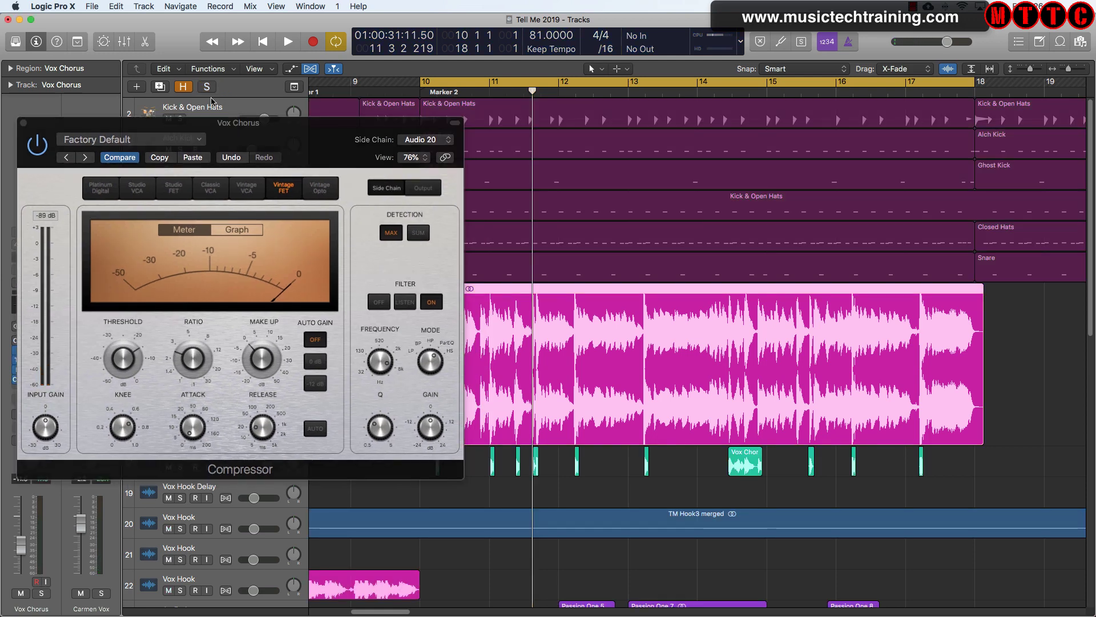
pyautogui.press('space')
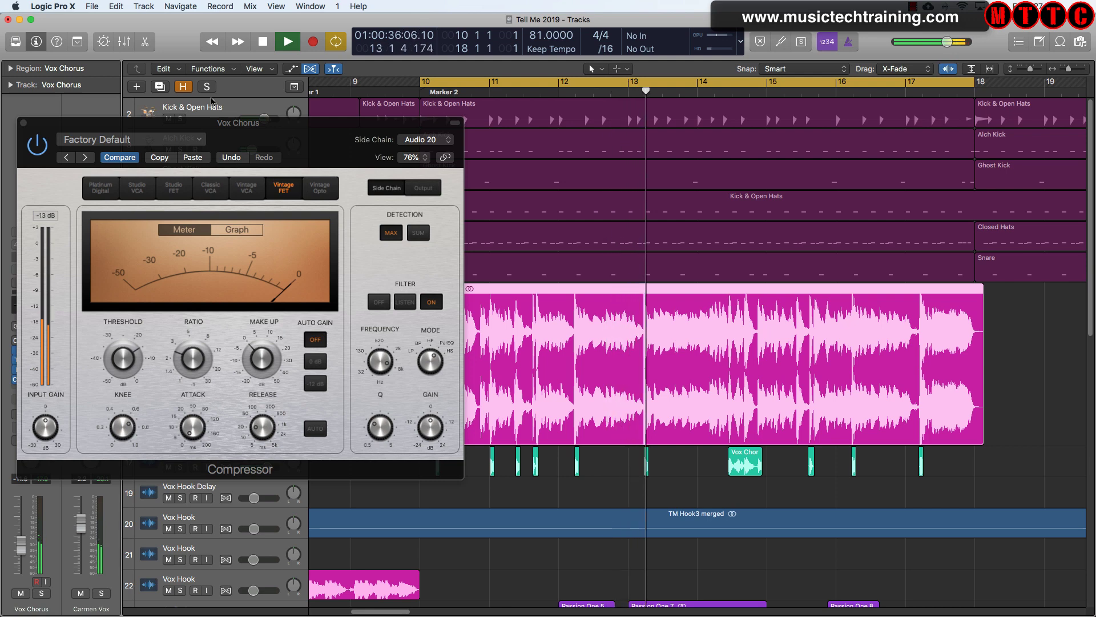
pyautogui.press('space')
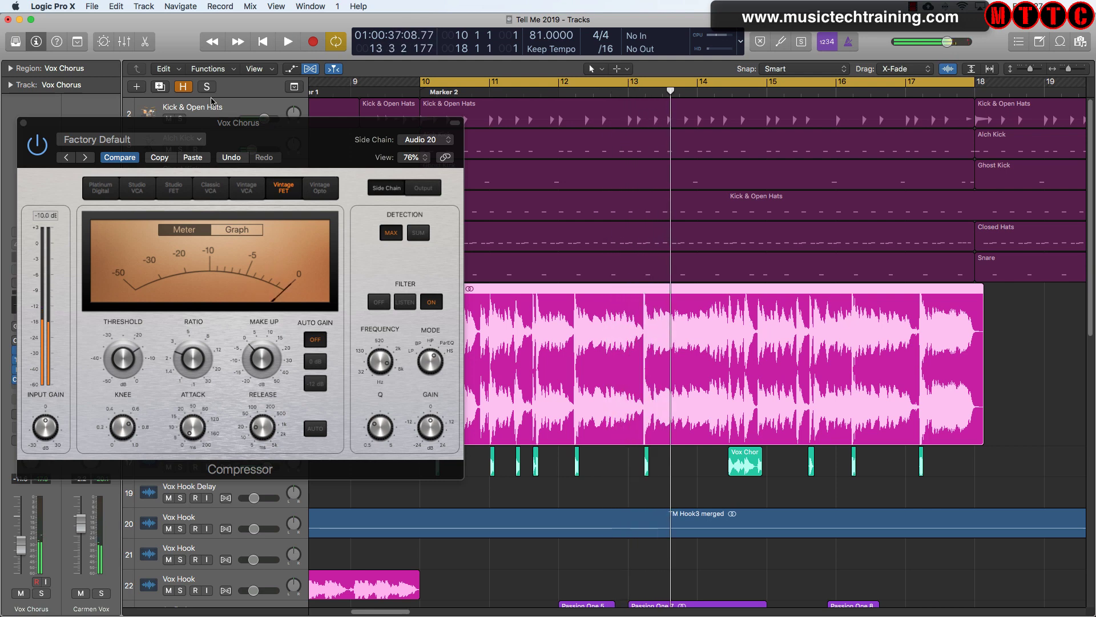
# - Replay the mix from around bar 11 to judge the compression
pyautogui.moveTo(252, 118)
pyautogui.mouseDown()
pyautogui.moveTo(288, 164)
pyautogui.moveTo(266, 121)
pyautogui.mouseUp()
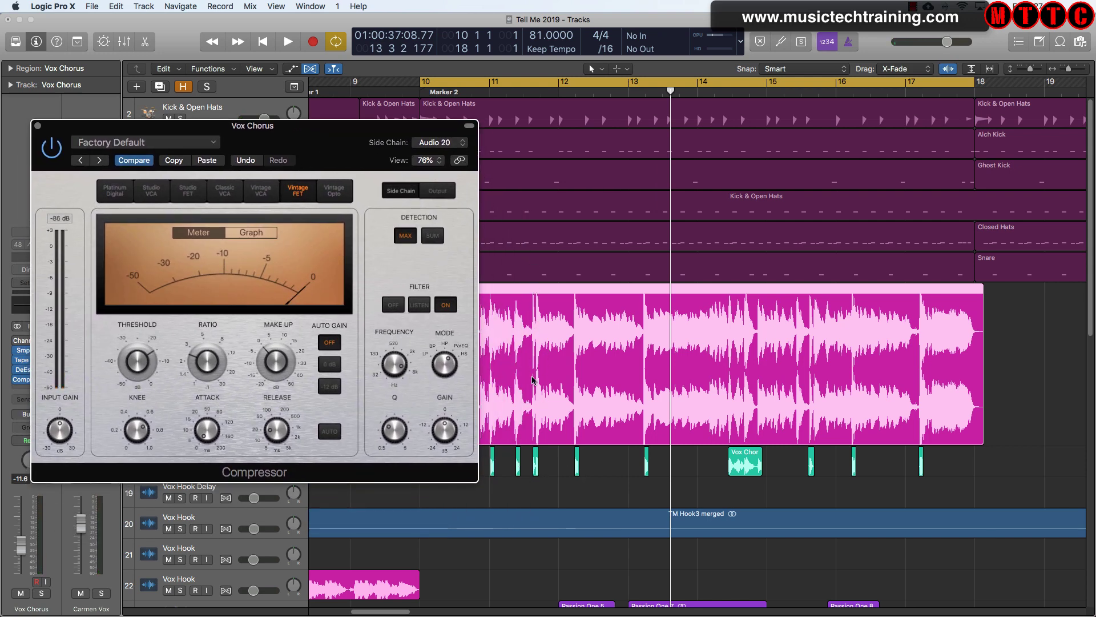
pyautogui.click(505, 93)
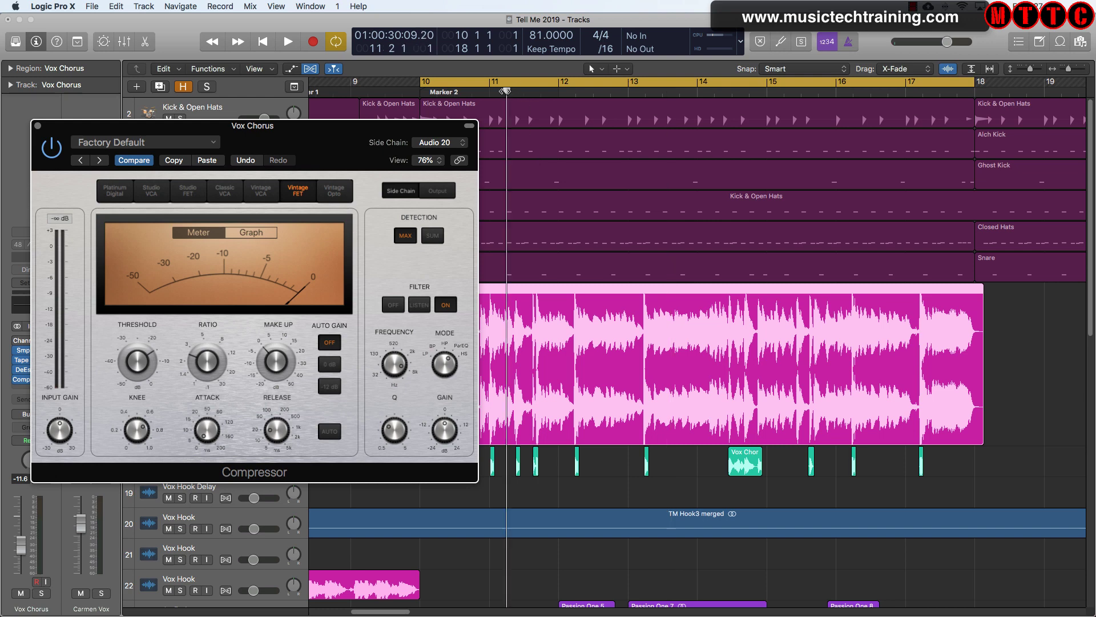
pyautogui.press('space')
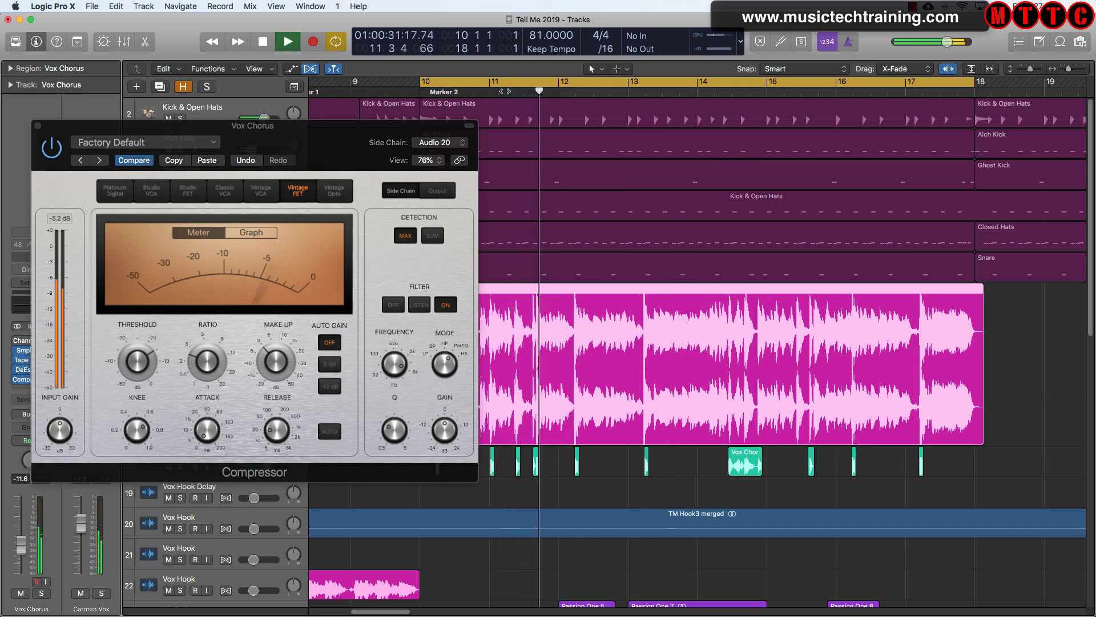
pyautogui.press('space')
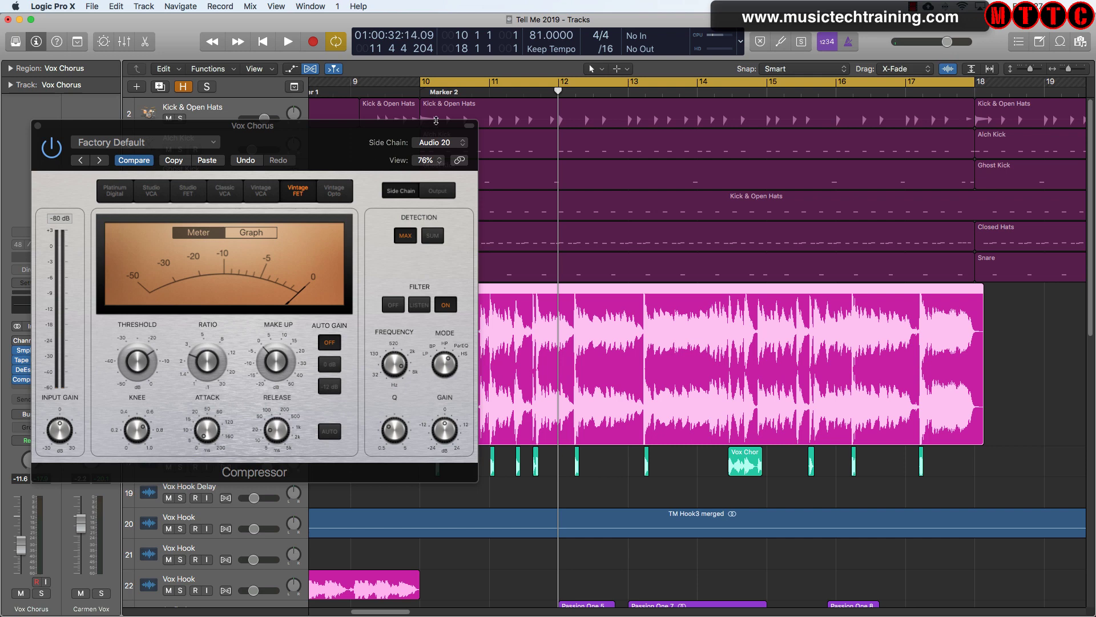
pyautogui.click(434, 159)
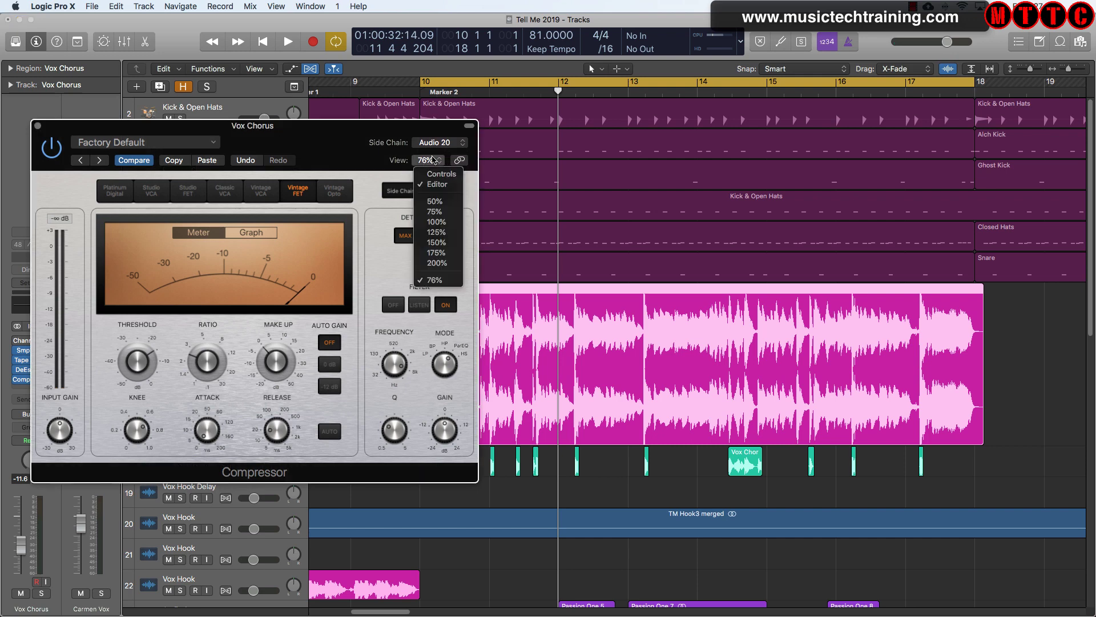
# - Set the compressor window to 100% size and move it into full view
pyautogui.click(438, 222)
pyautogui.moveTo(478, 153); pyautogui.dragTo(560, 105)
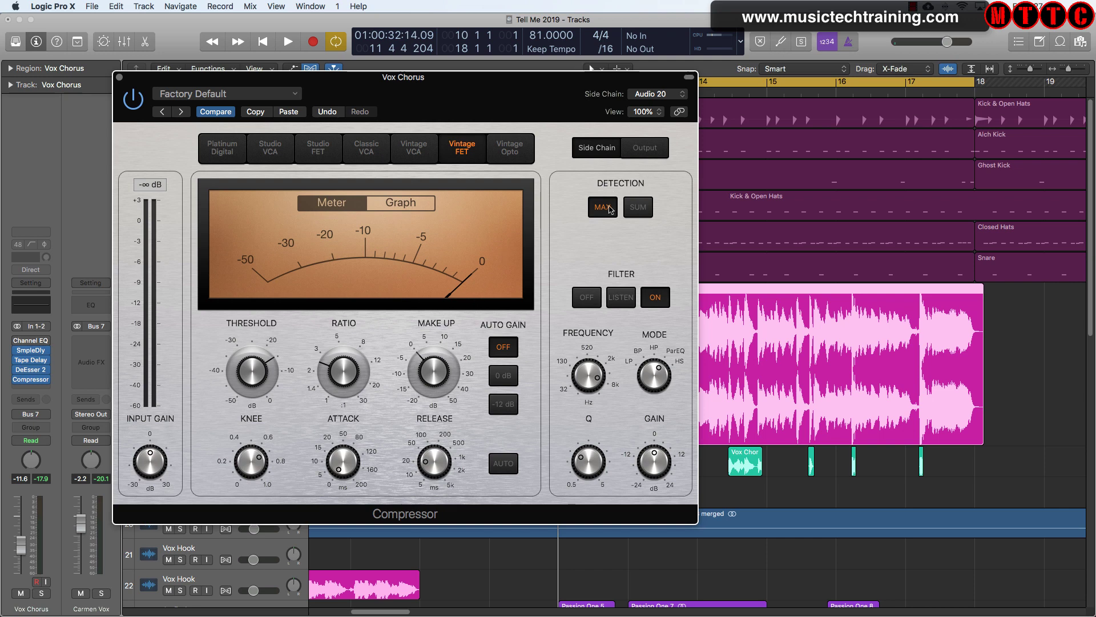
pyautogui.moveTo(576, 390)
# - Play back the mix to hear the Vintage FET side-chain compression on Vox Chorus
pyautogui.moveTo(249, 353)
pyautogui.moveTo(351, 323)
pyautogui.moveTo(443, 471)
pyautogui.moveTo(374, 457)
pyautogui.press('space')
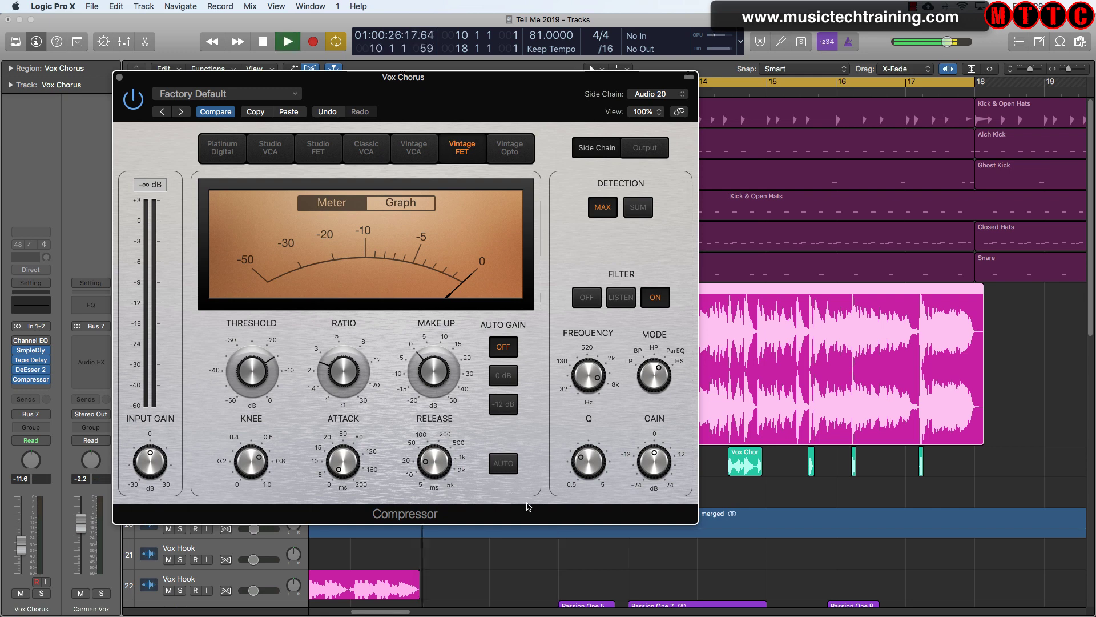